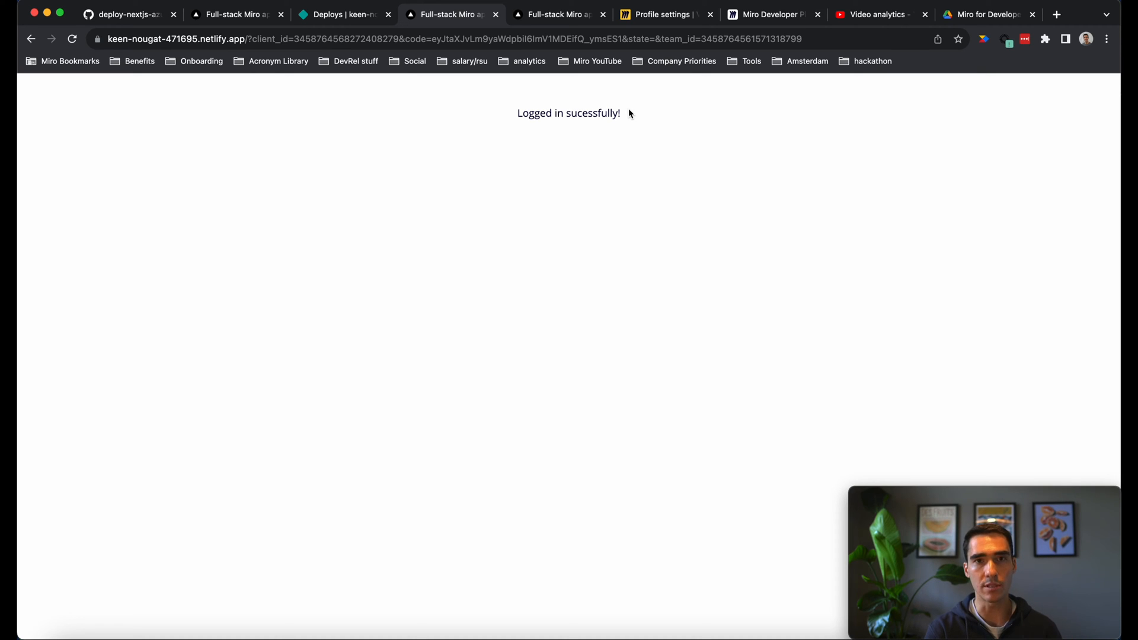
Switch to Netlify and open the full list of sites for the Hello World team.
left_click(342, 23)
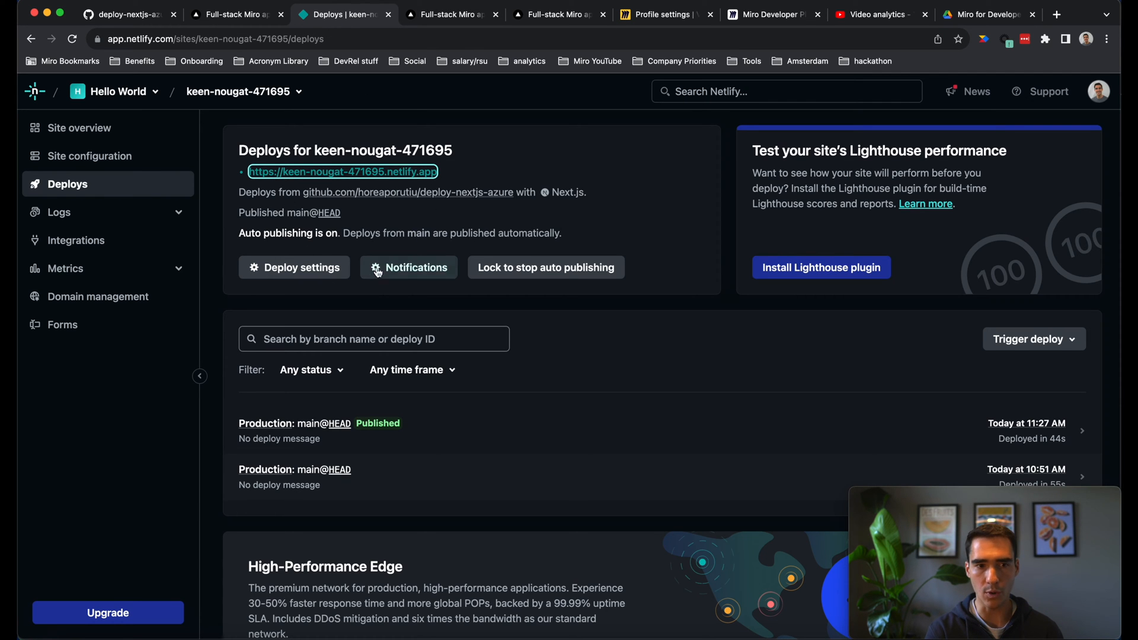
left_click(139, 131)
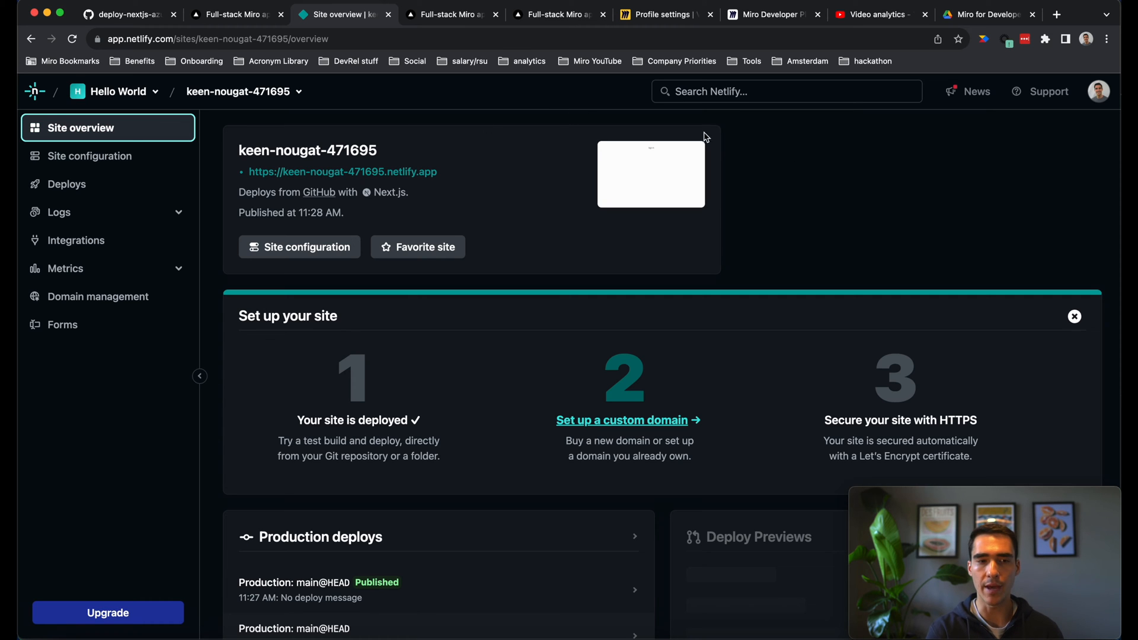
left_click(295, 93)
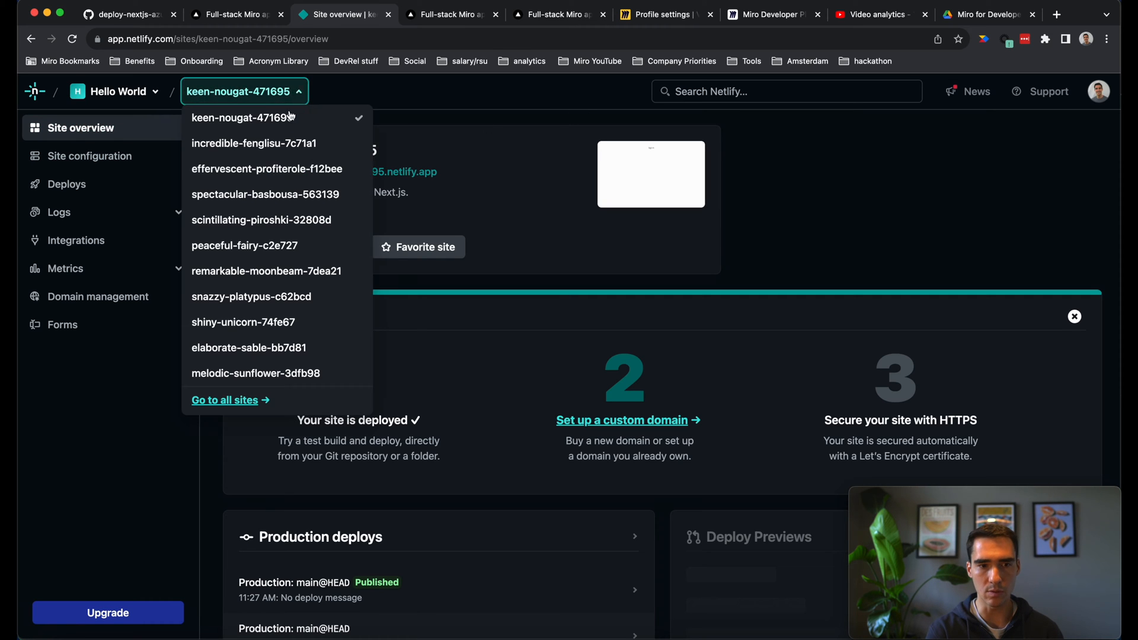
left_click(241, 399)
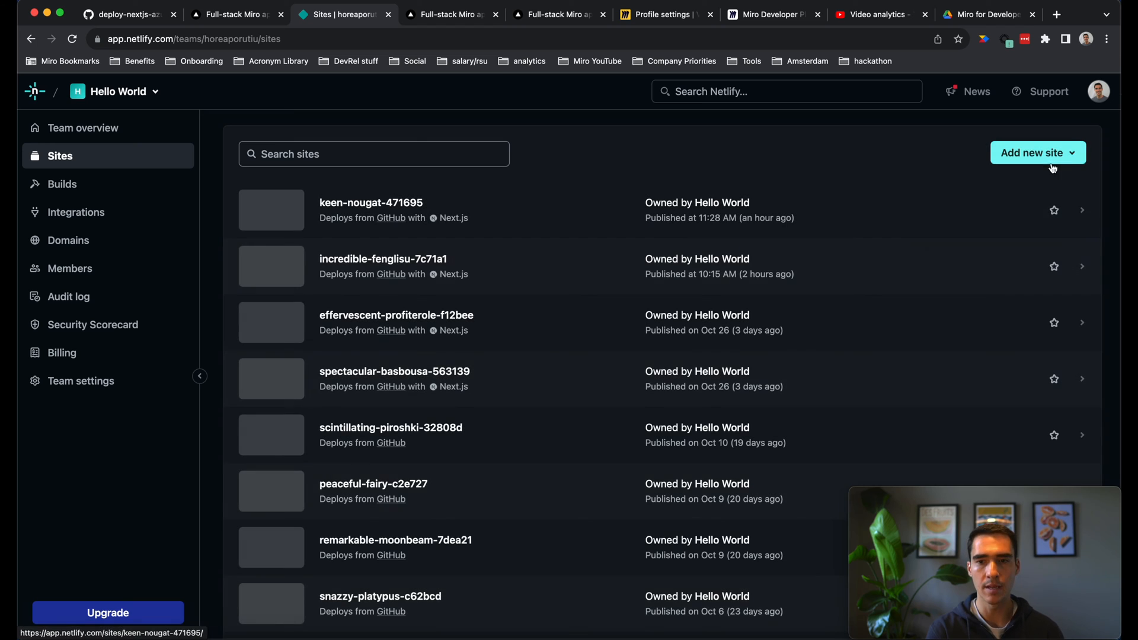
Add a new site by importing an existing project from GitHub, continuing through the single sign-on authorization without authorizing Miroapp Dev.
left_click(1052, 164)
left_click(1006, 177)
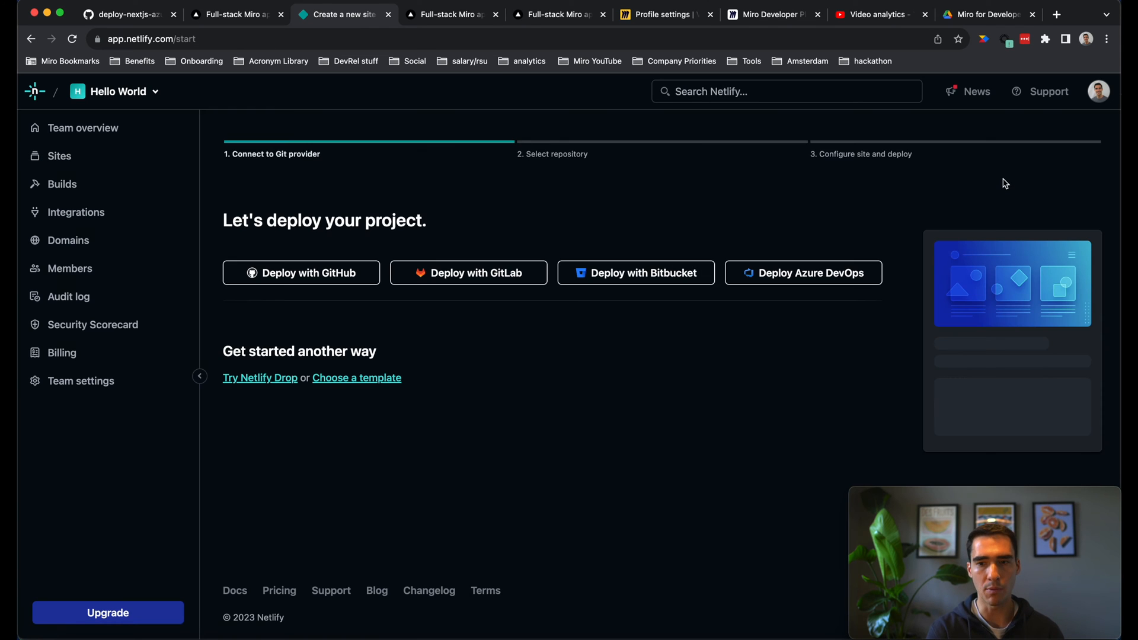
left_click(278, 285)
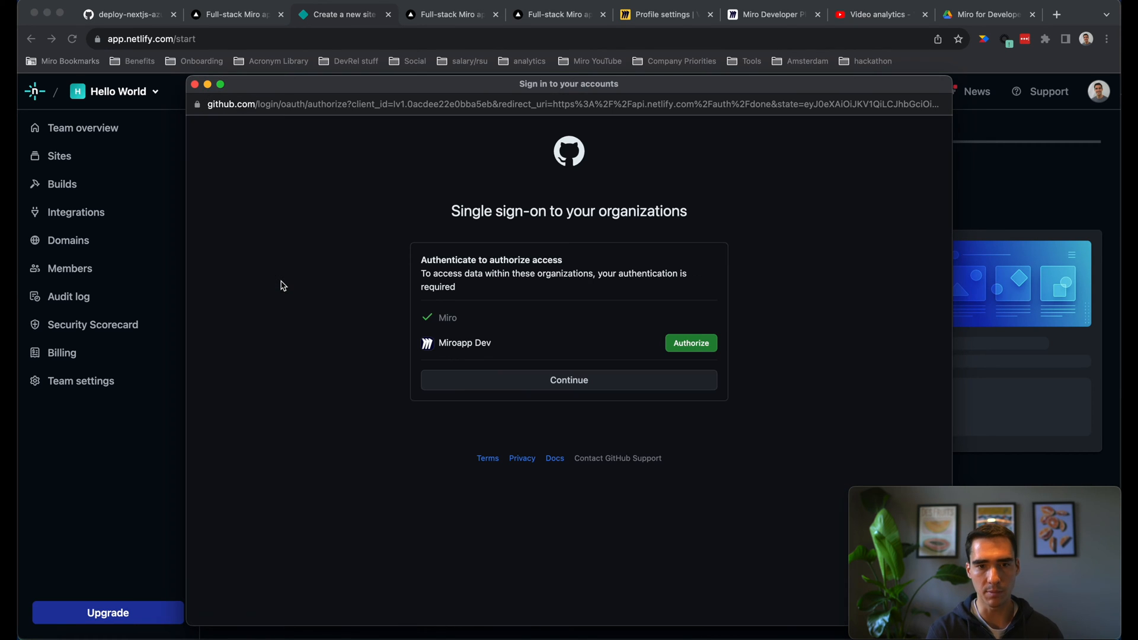
left_click(611, 379)
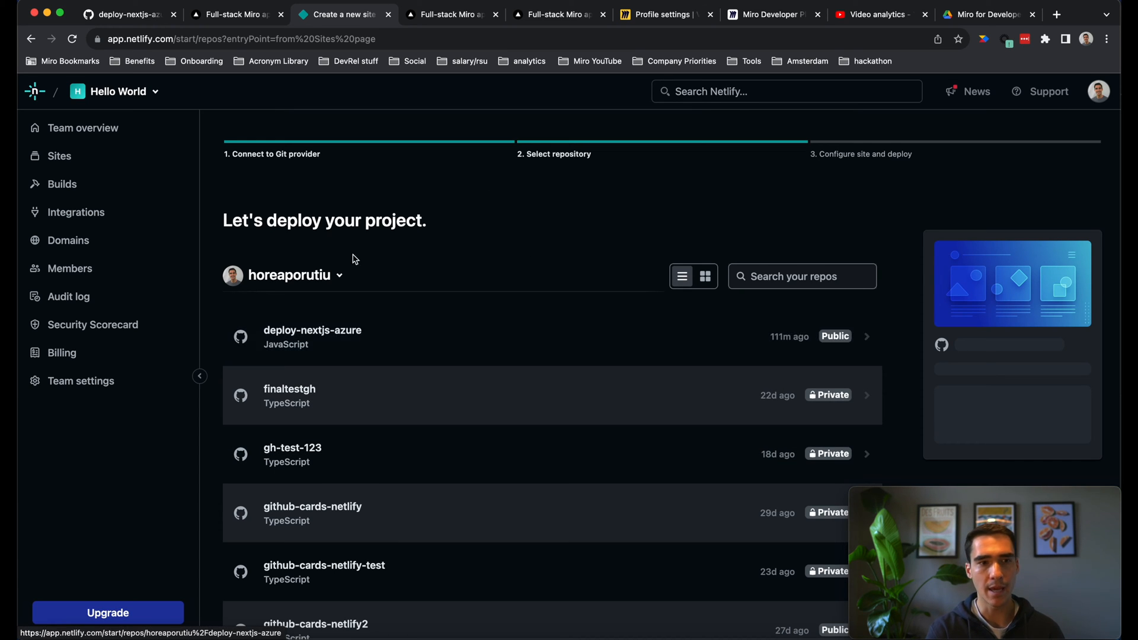
Switch to the deploy-nextjs-azure repository on GitHub and open redirect.js in the pages/api folder.
left_click(126, 16)
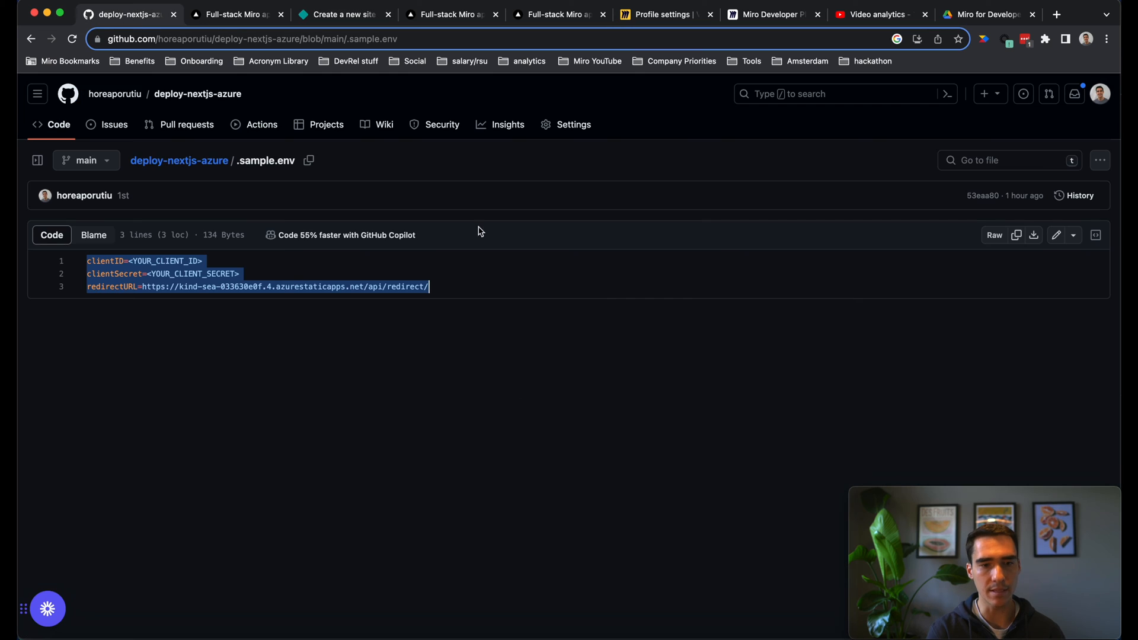
left_click(201, 167)
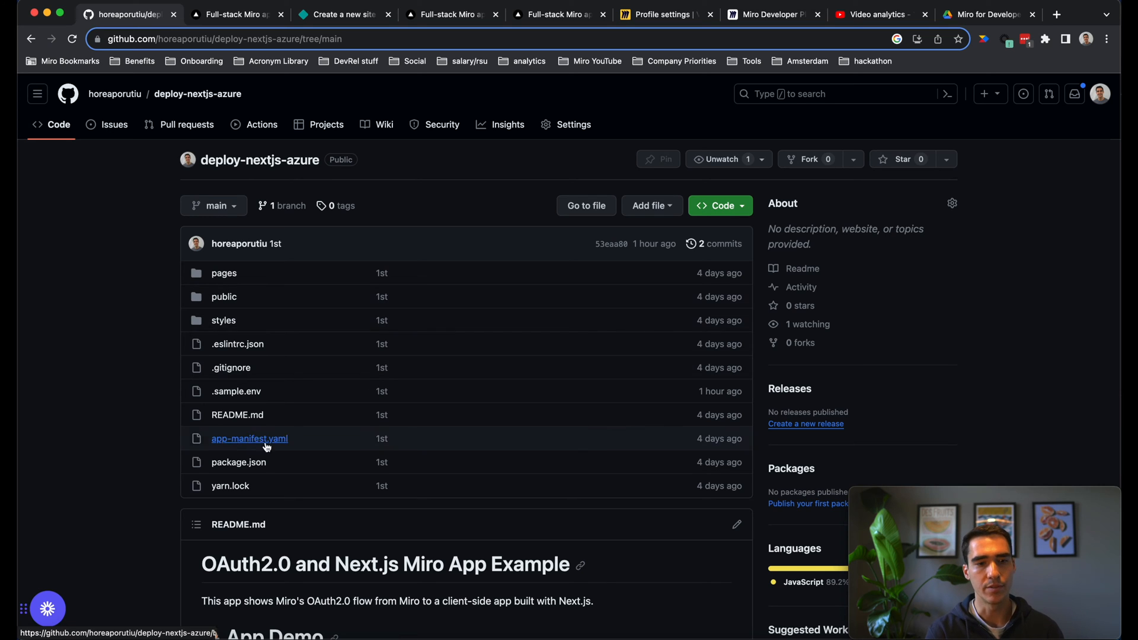
left_click(234, 300)
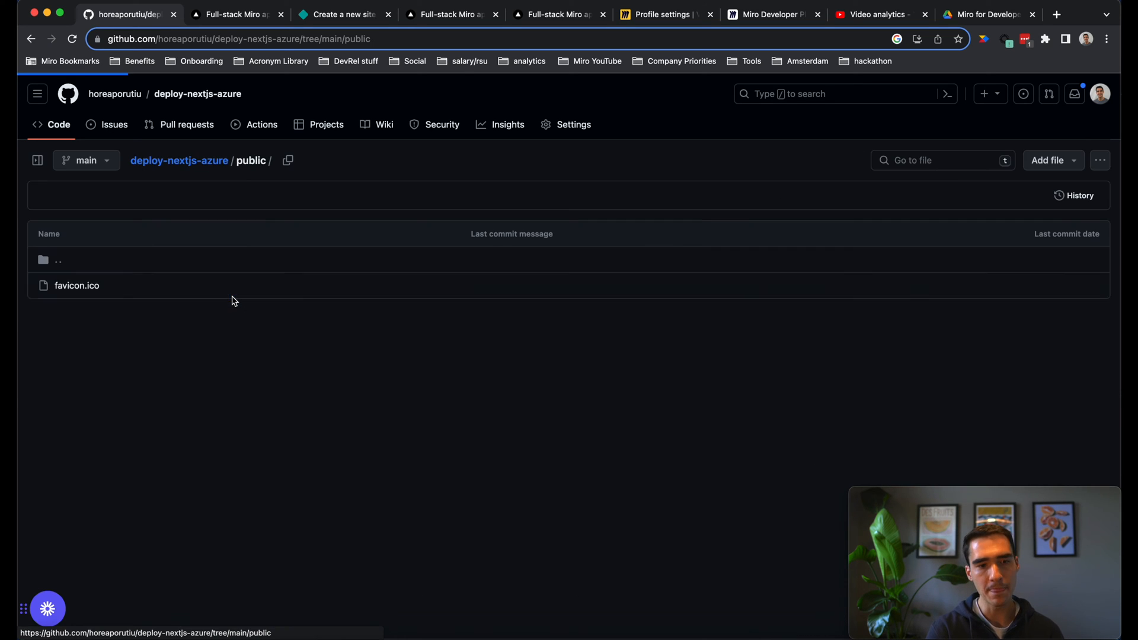
left_click(212, 160)
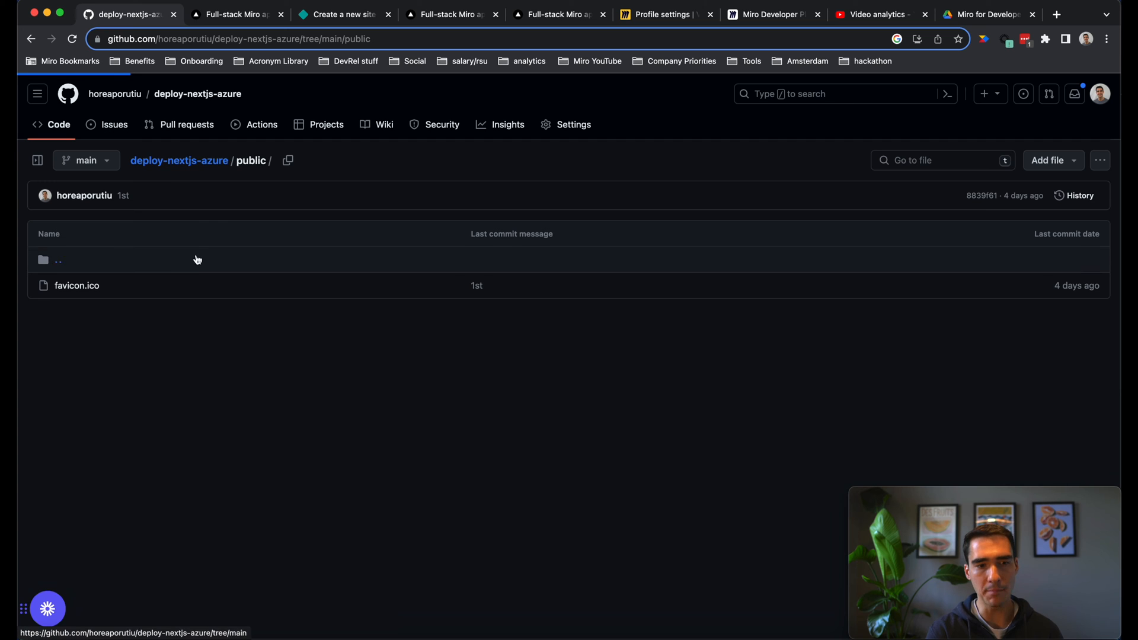
left_click(220, 274)
left_click(61, 287)
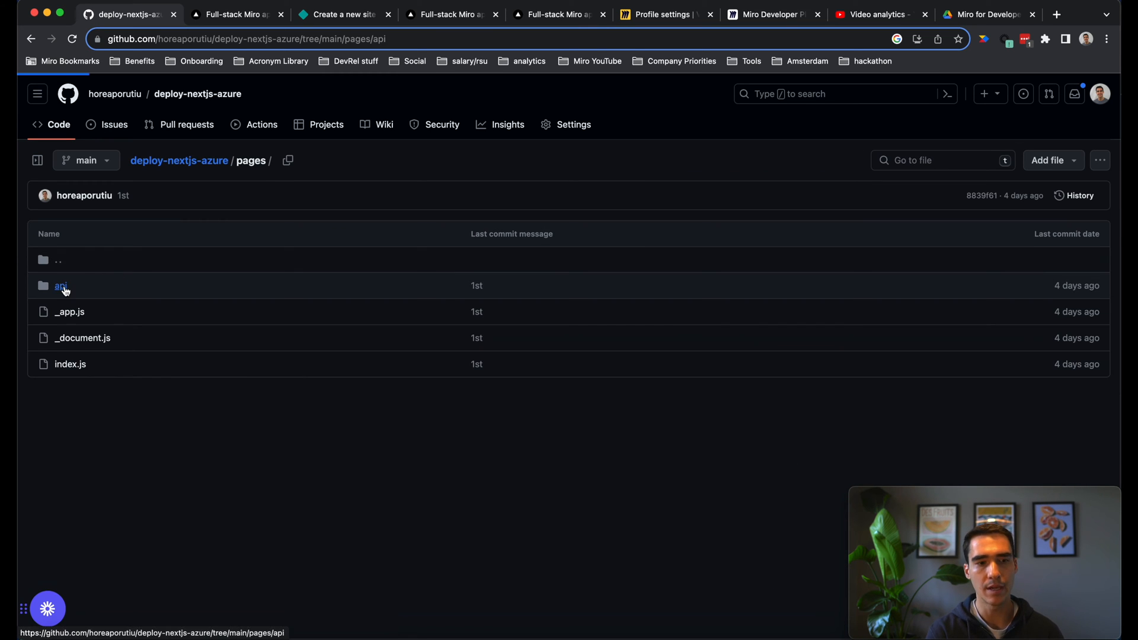
left_click(75, 311)
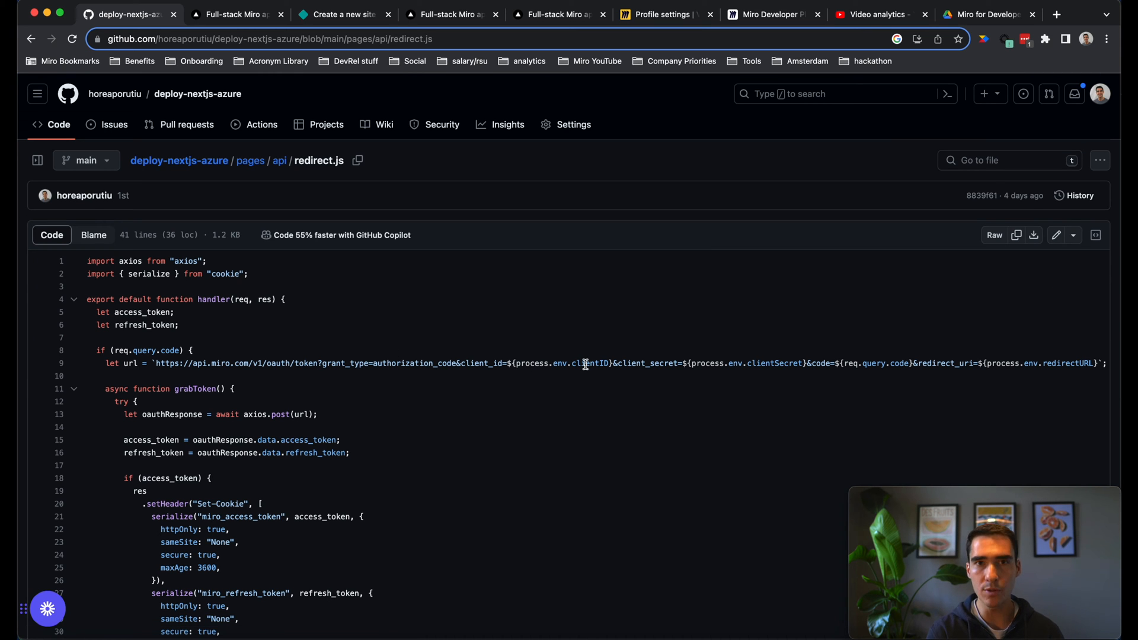
Examine the clientID, clientSecret and redirectURL environment variables used in the OAuth token URL of redirect.js.
left_click_drag(517, 361, 613, 363)
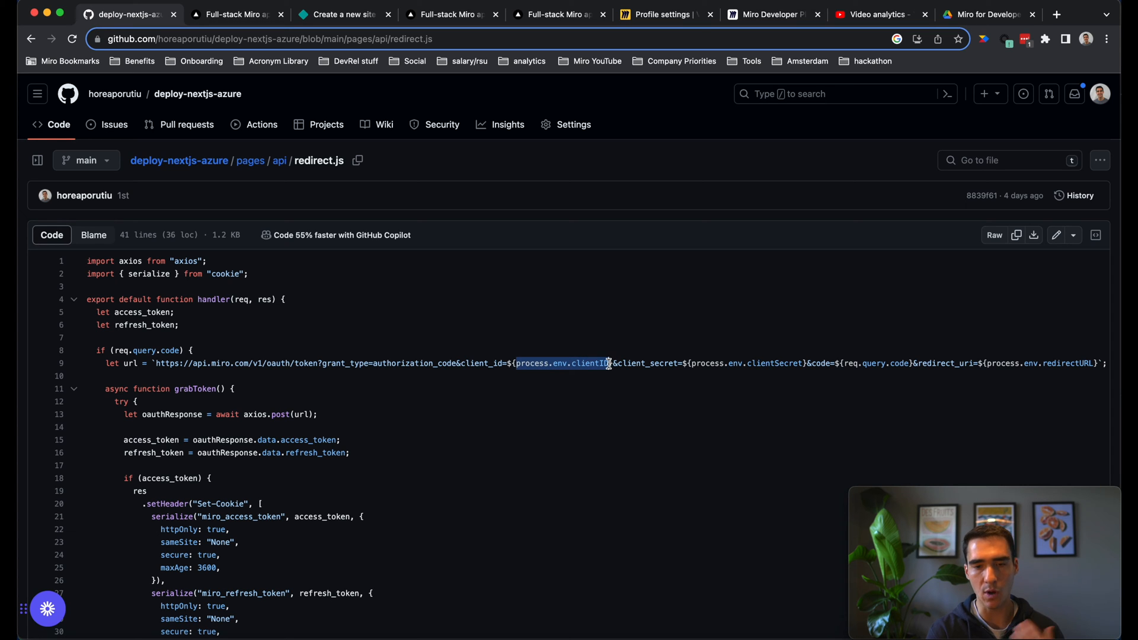
scroll(755, 358, "right", 2)
left_click_drag(706, 363, 762, 362)
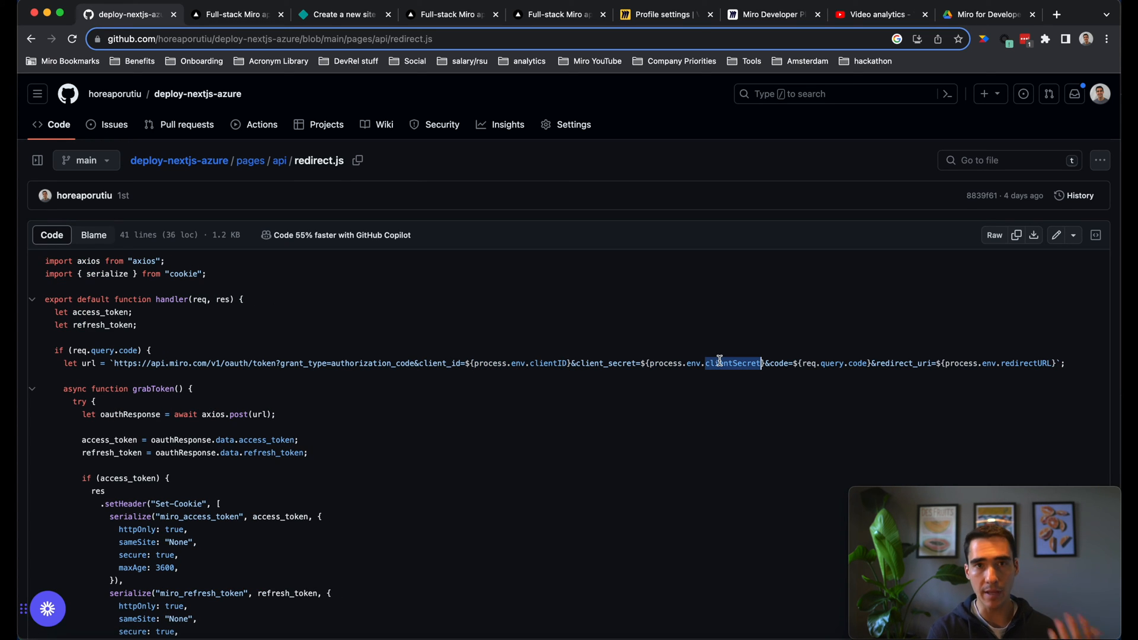
left_click_drag(1001, 363, 1065, 364)
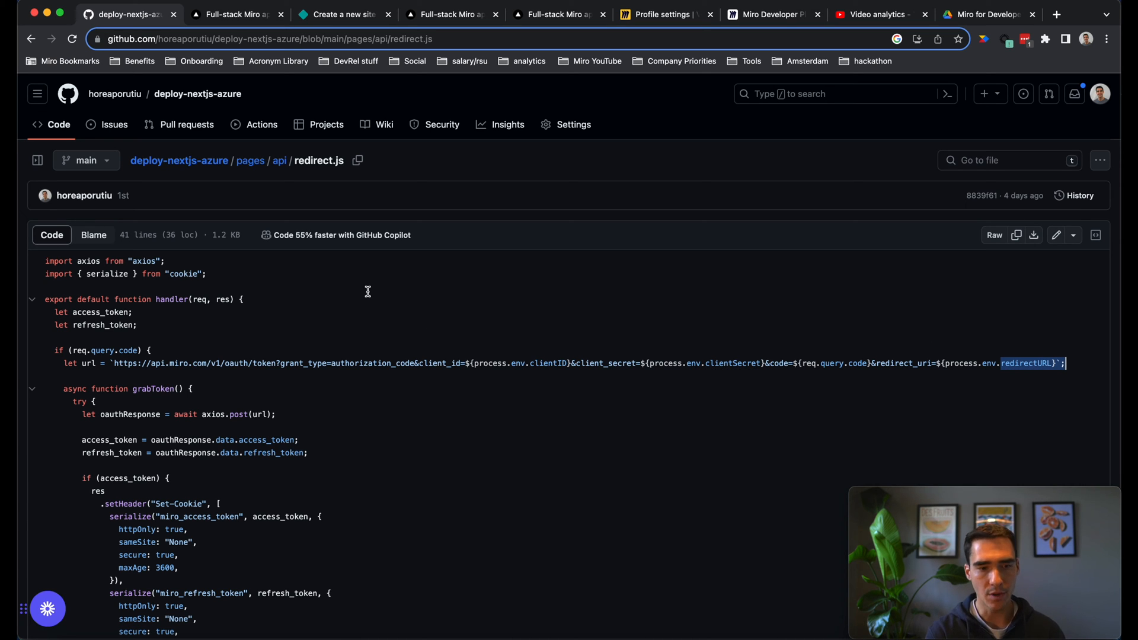
Switch to Netlify, select the deploy-nextjs-azure repository and deploy its main branch with the detected Next.js build settings.
left_click(336, 15)
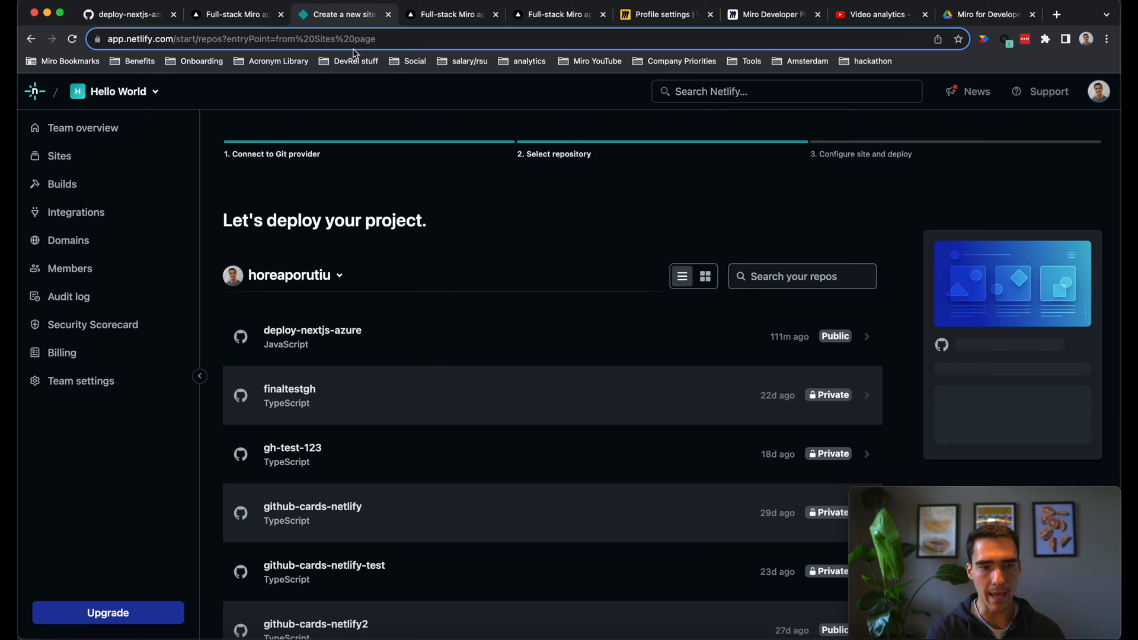
left_click(414, 352)
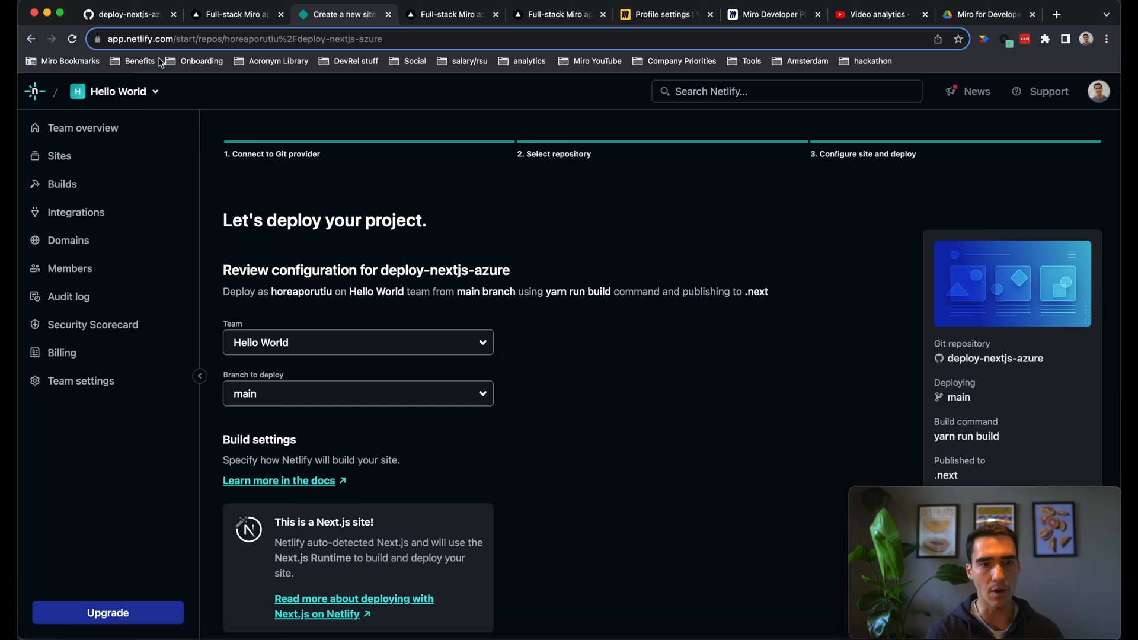
scroll(343, 314, "down", 3)
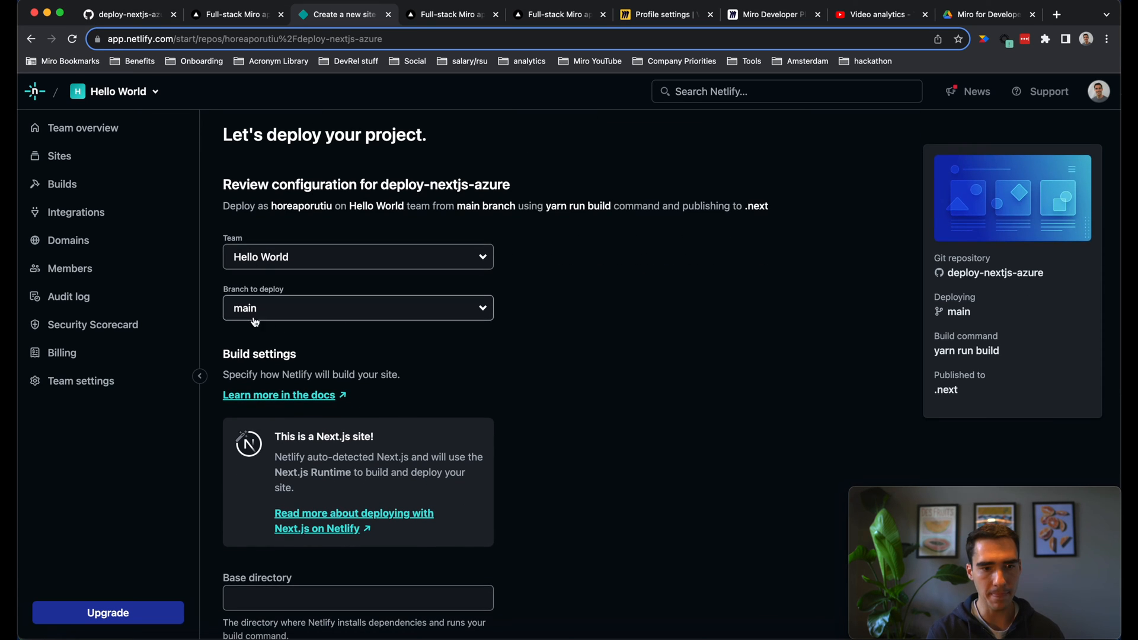
scroll(289, 316, "down", 4)
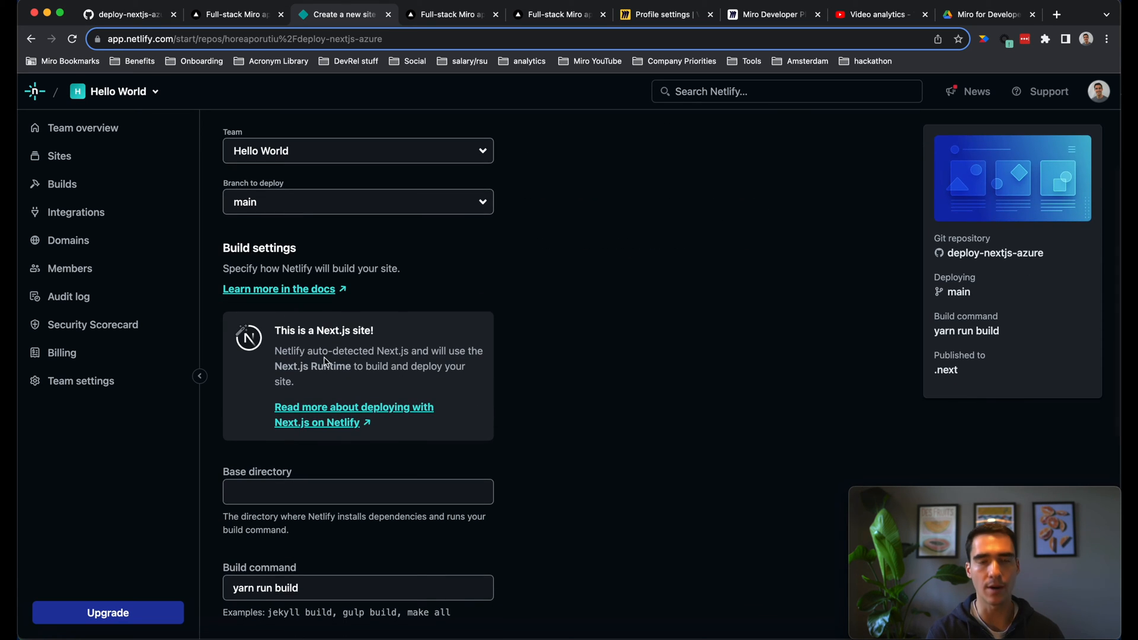
triple_click(294, 329)
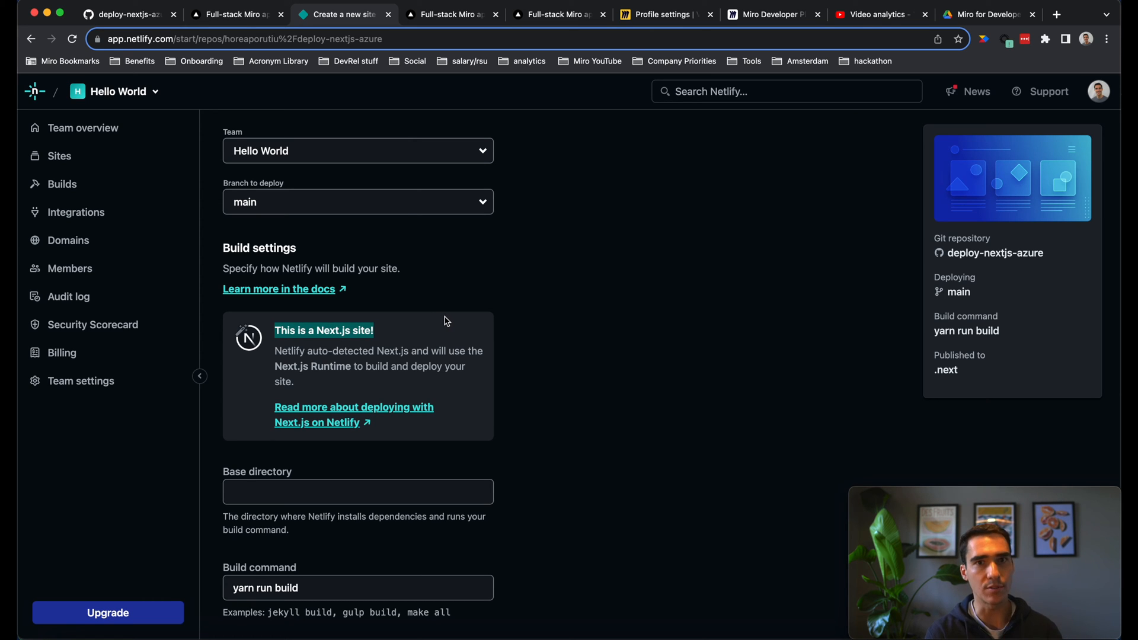
scroll(447, 320, "down", 5)
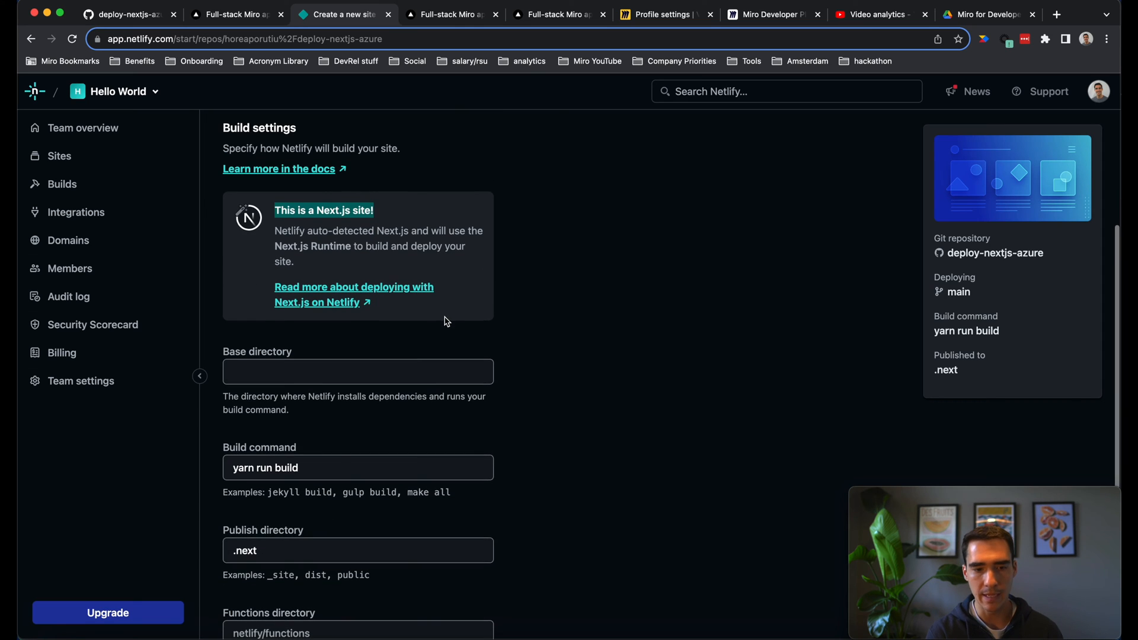
scroll(282, 389, "down", 7)
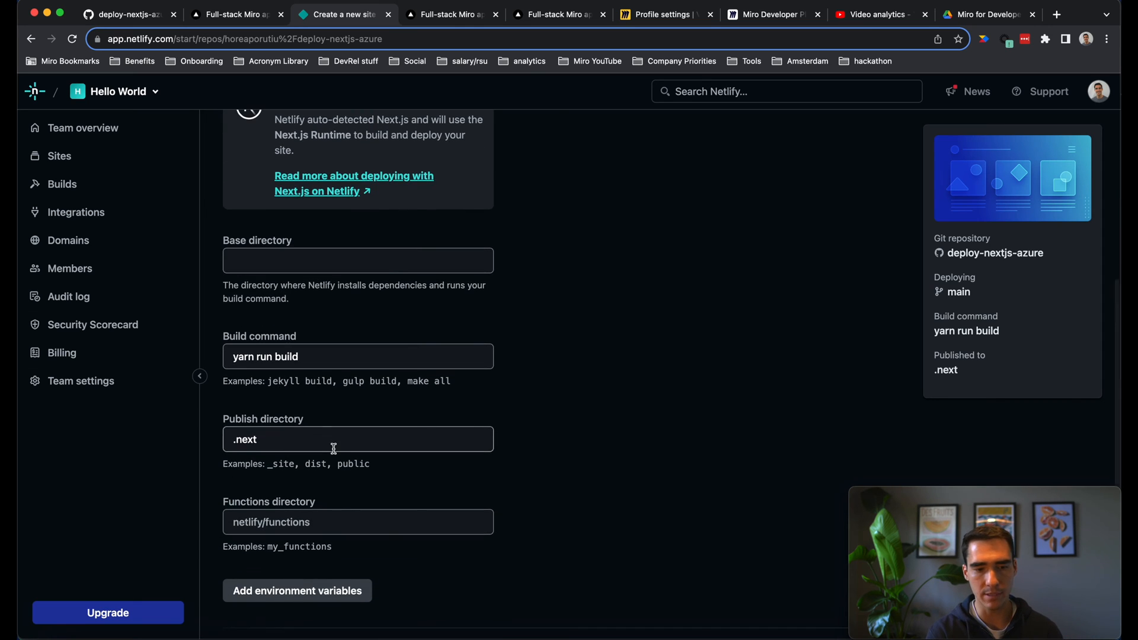
left_click(328, 554)
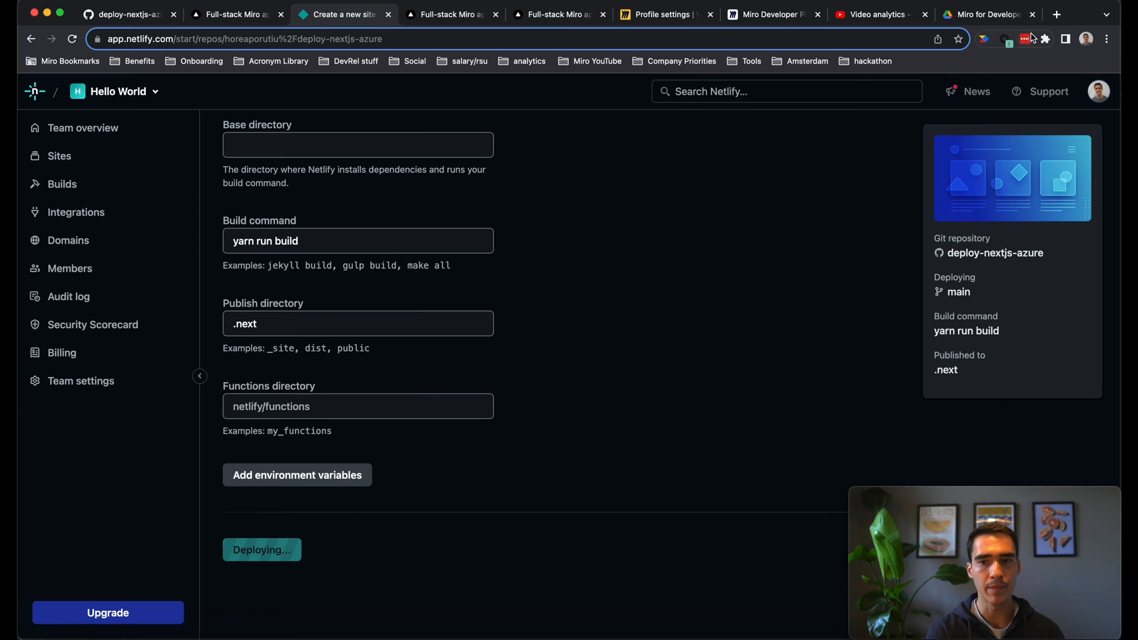
Open developers.miro.com in a new browser page and expand the complete list of app examples to find NextJS OAuth.
left_click(1056, 17)
type("dev")
key("Return")
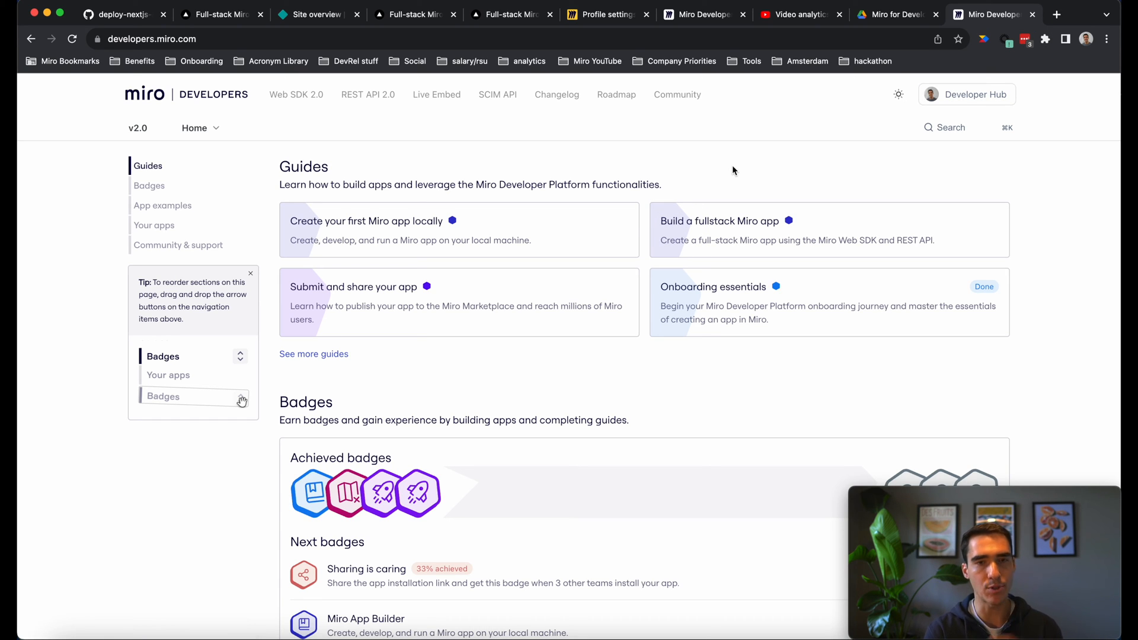
scroll(617, 398, "down", 5)
scroll(617, 398, "down", 6)
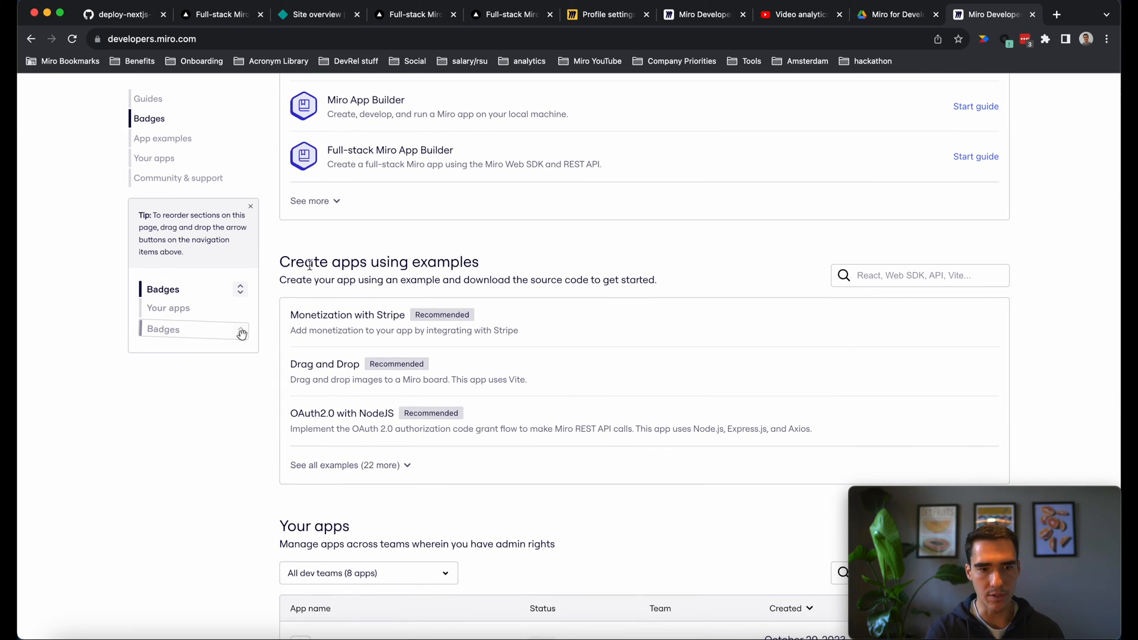
left_click(381, 464)
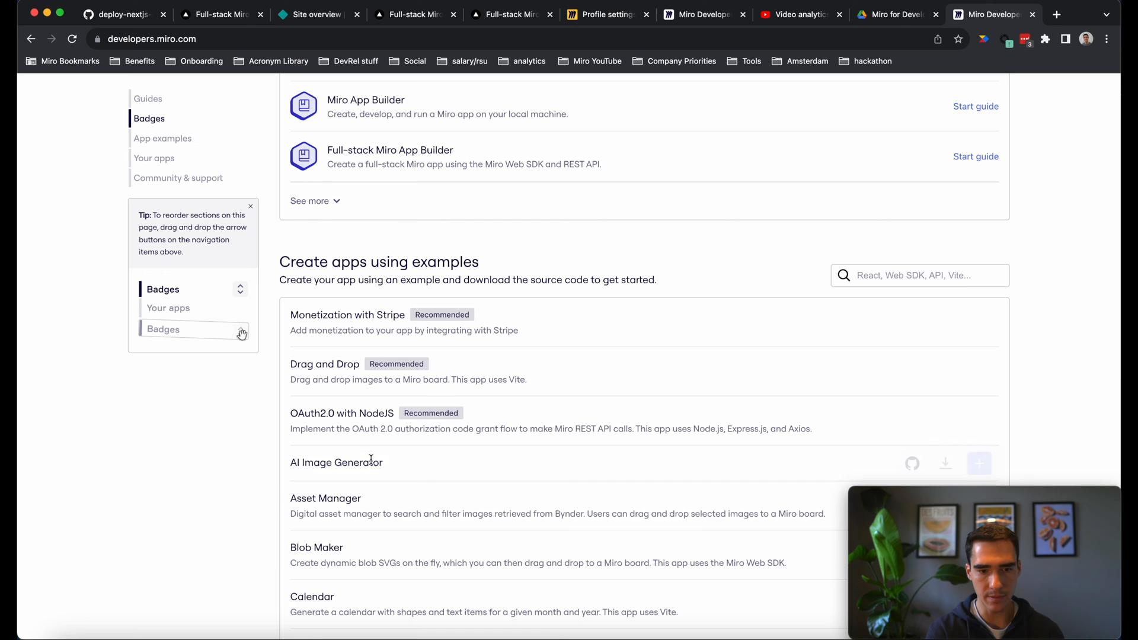
scroll(720, 411, "down", 10)
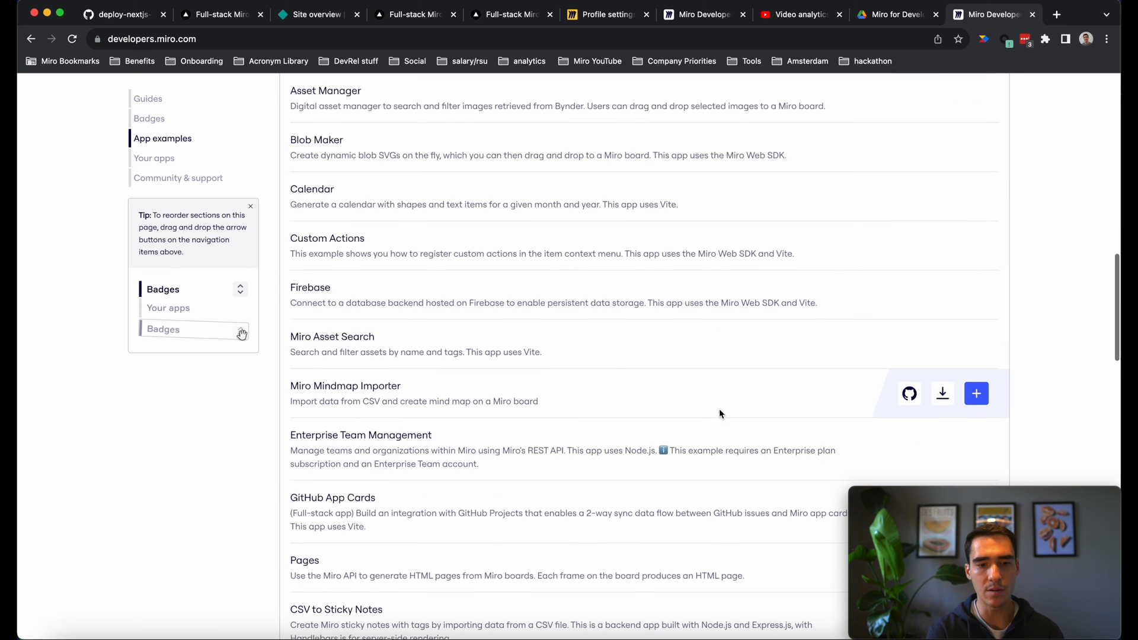
scroll(720, 408, "down", 2)
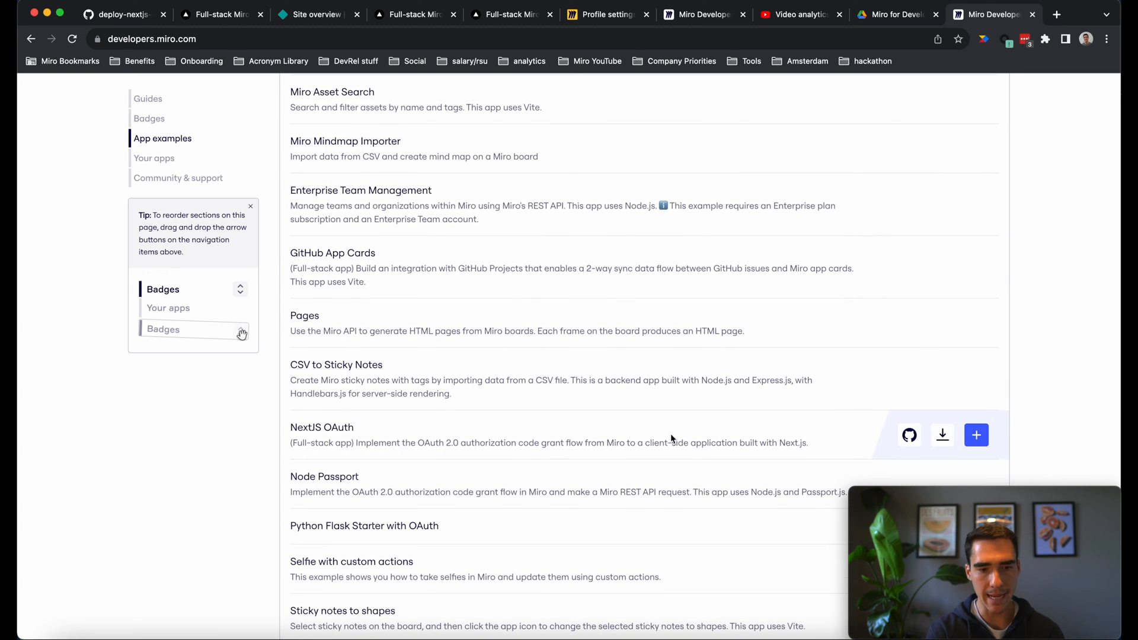
Create a Miro app from the NextJS OAuth example and name it "NextJS OAuth Netlify".
left_click(976, 437)
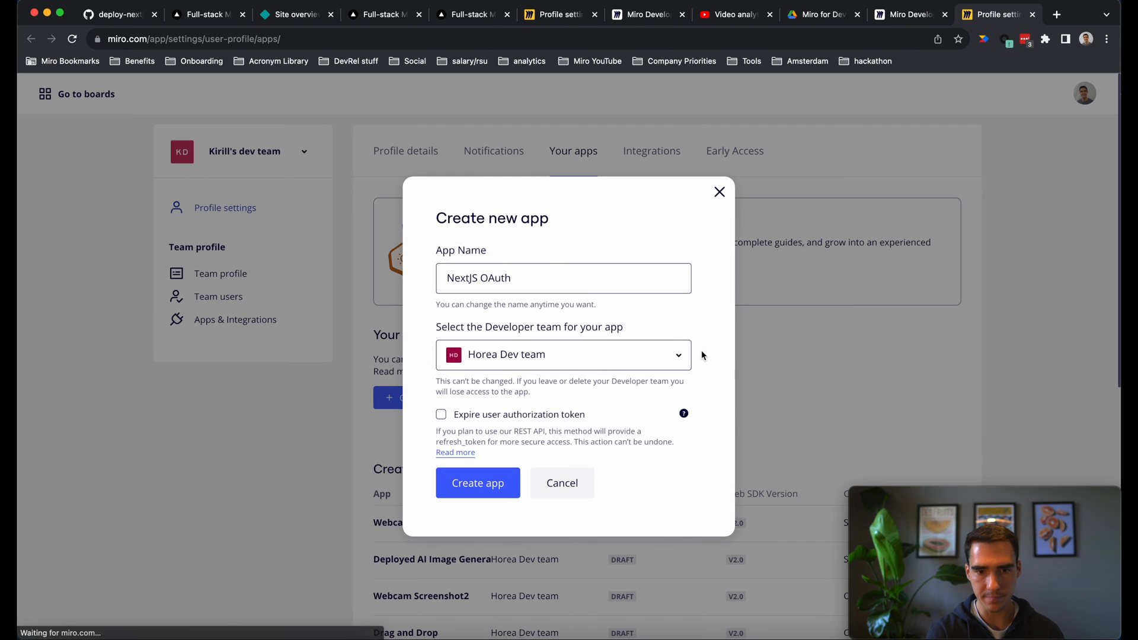
left_click(564, 282)
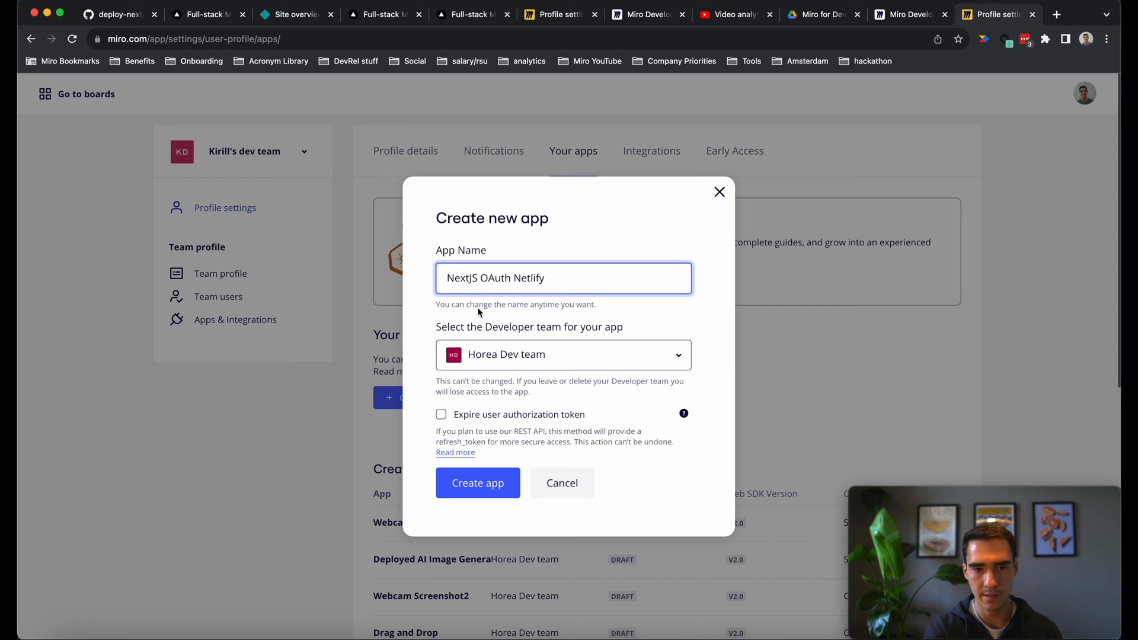
left_click(497, 486)
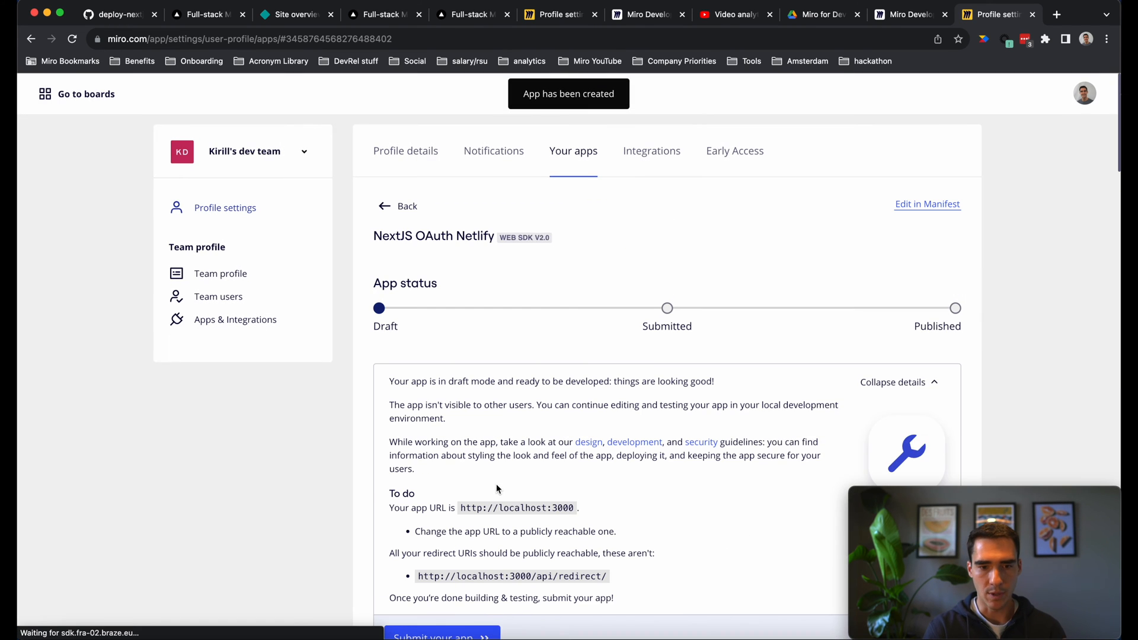
Open the manifest of the NextJS OAuth Netlify app for editing.
scroll(617, 363, "down", 2)
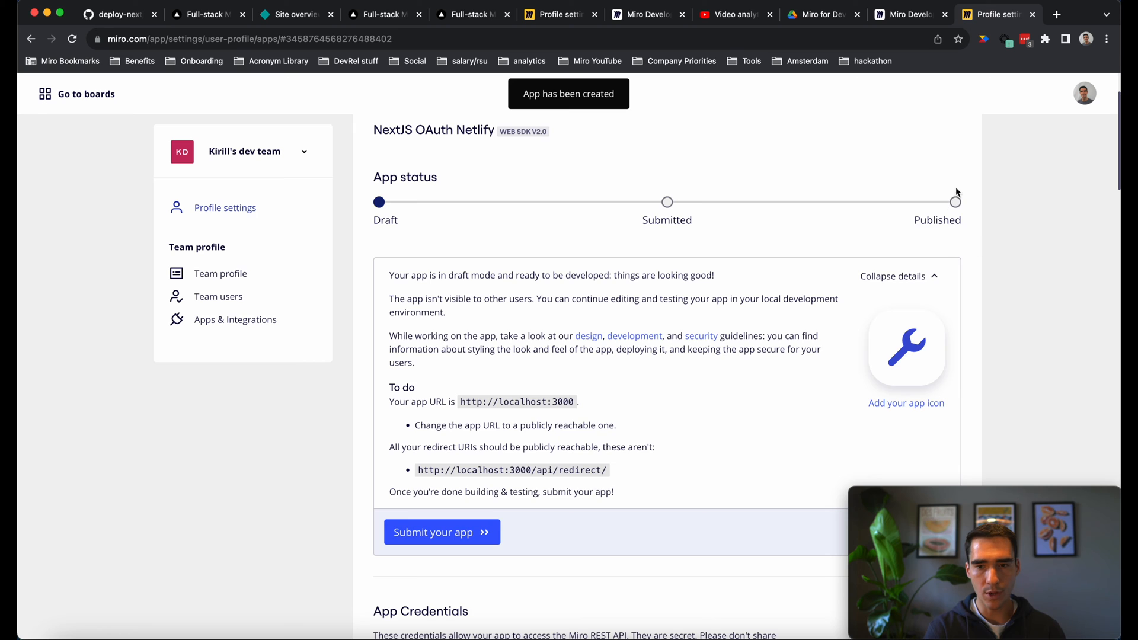
scroll(955, 190, "up", 2)
left_click(934, 182)
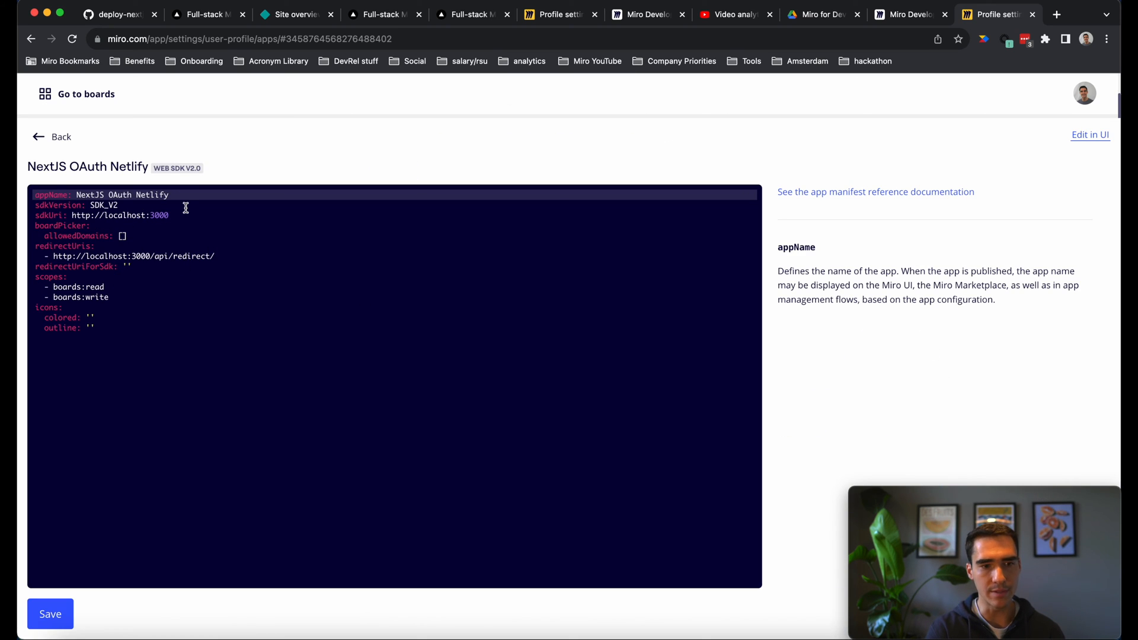
Switch to Netlify and check the deploy progress of the stellar-concha-69ee4f site.
left_click(205, 18)
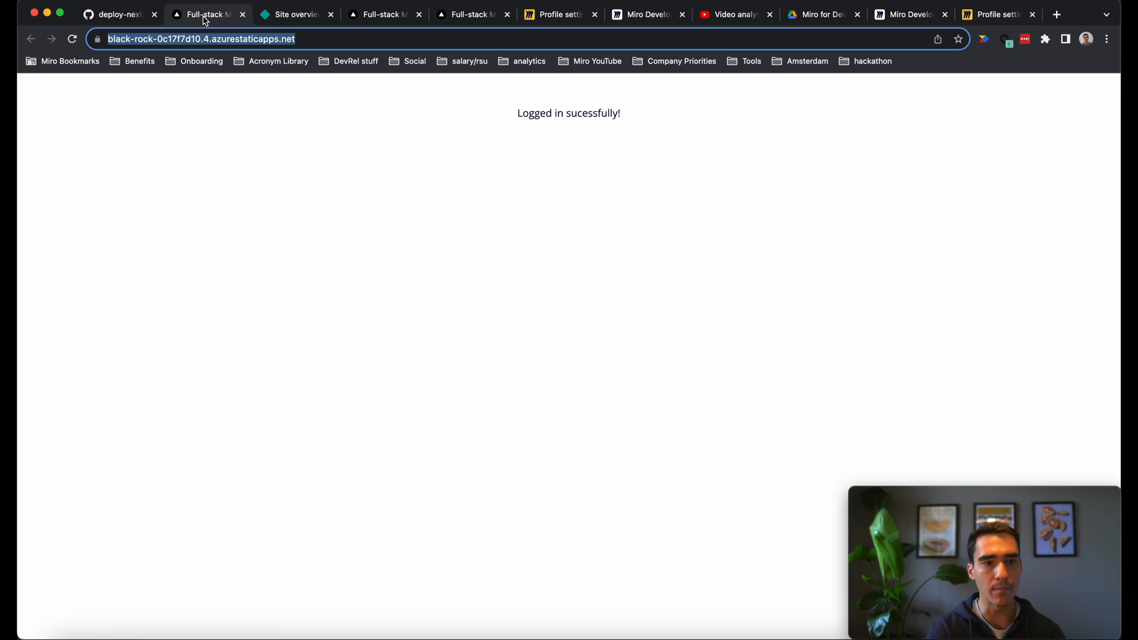
left_click(132, 14)
left_click(286, 15)
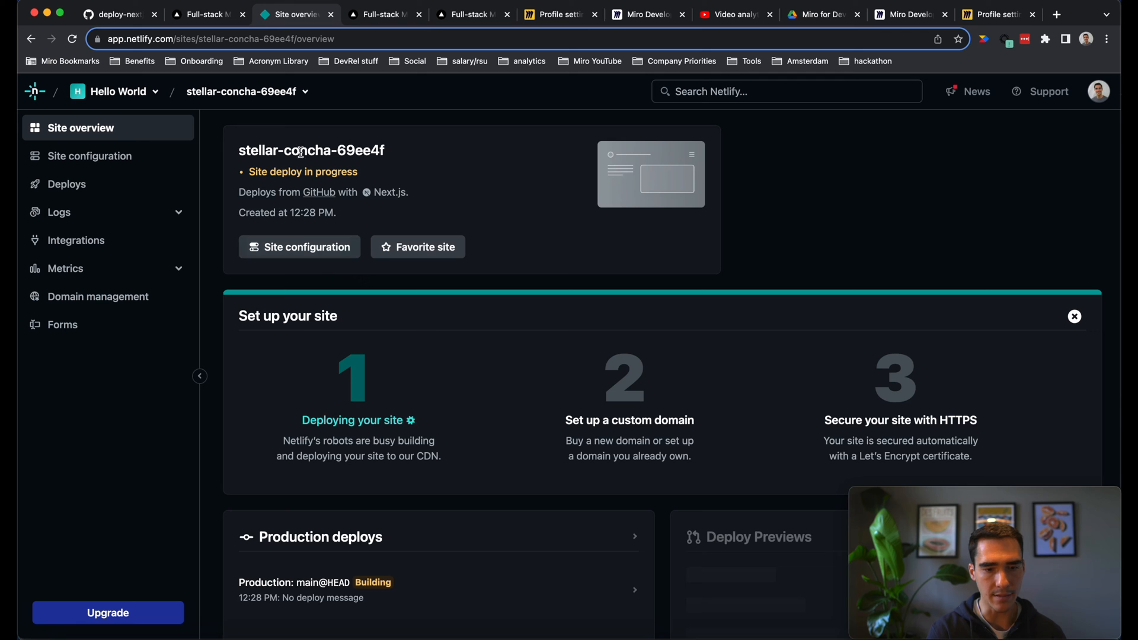
left_click(278, 173)
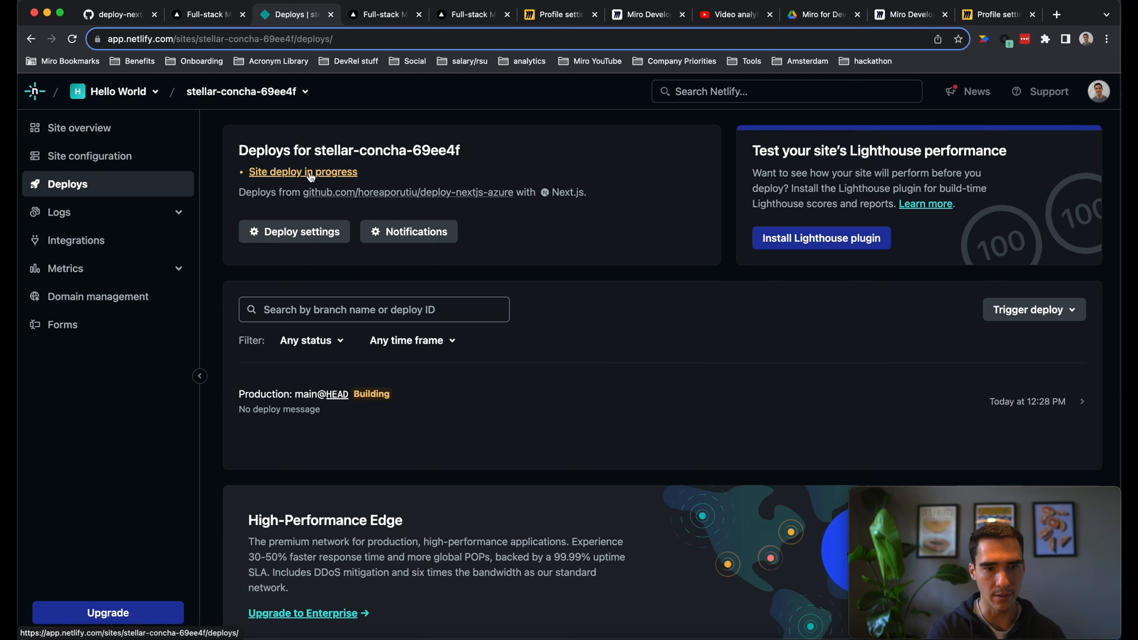
left_click(302, 176)
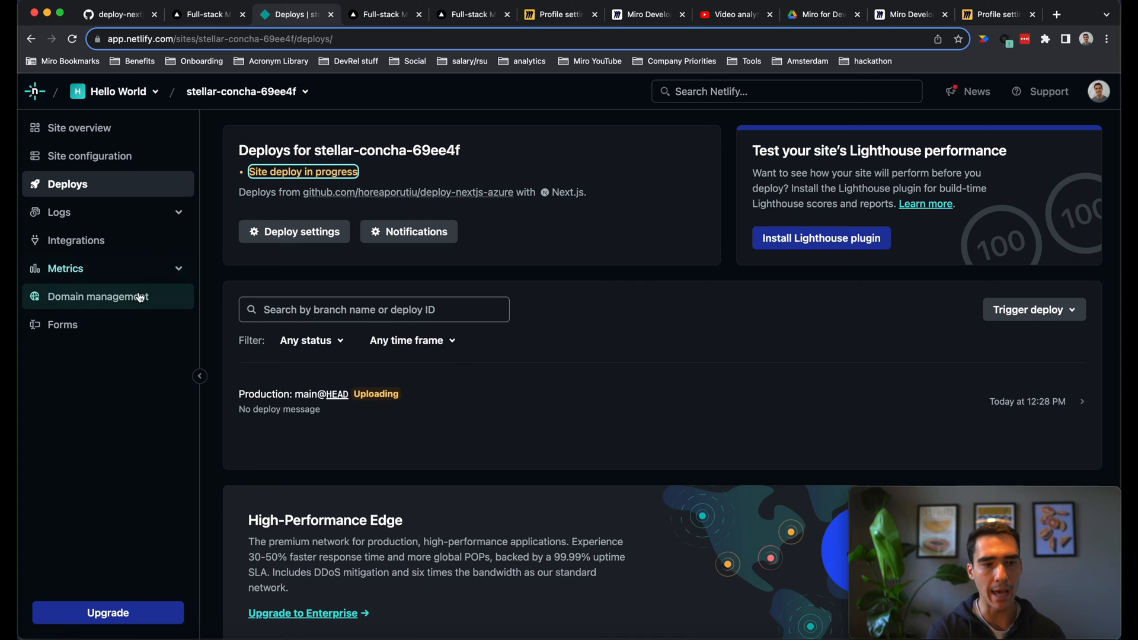
Open the site's environment variables configuration and choose to import variables from a .env file.
left_click(315, 232)
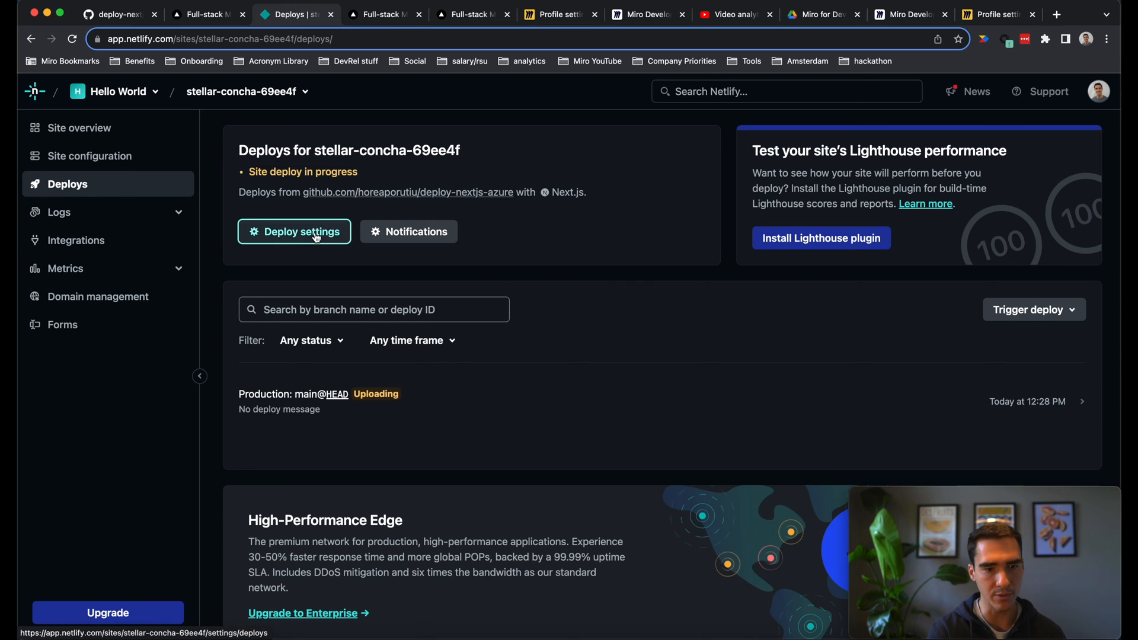
left_click(294, 459)
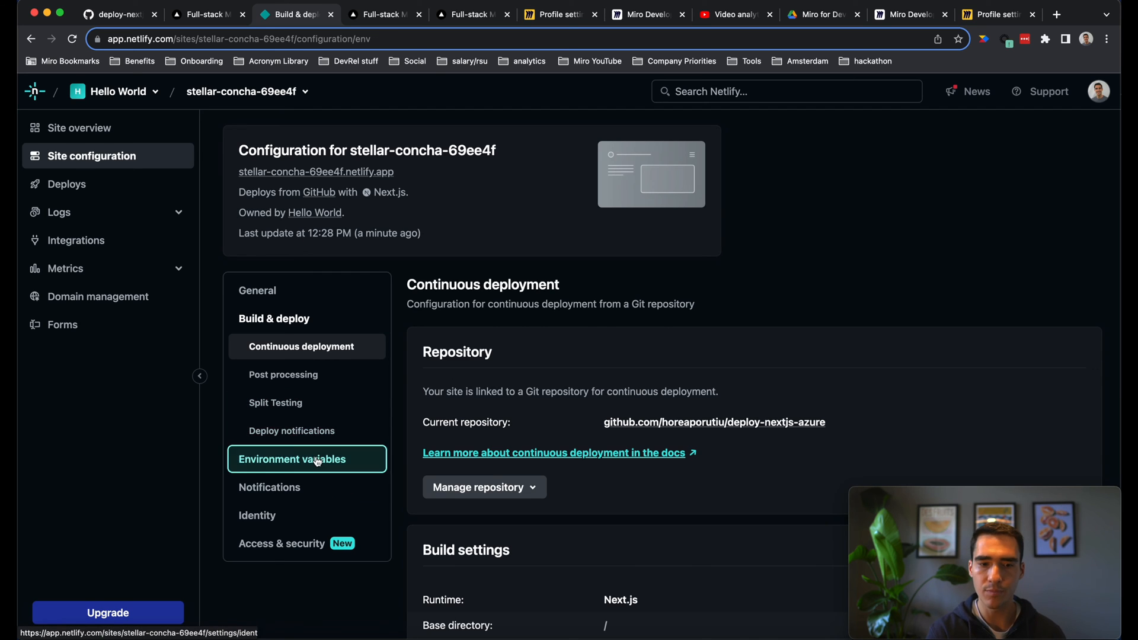
left_click(1038, 304)
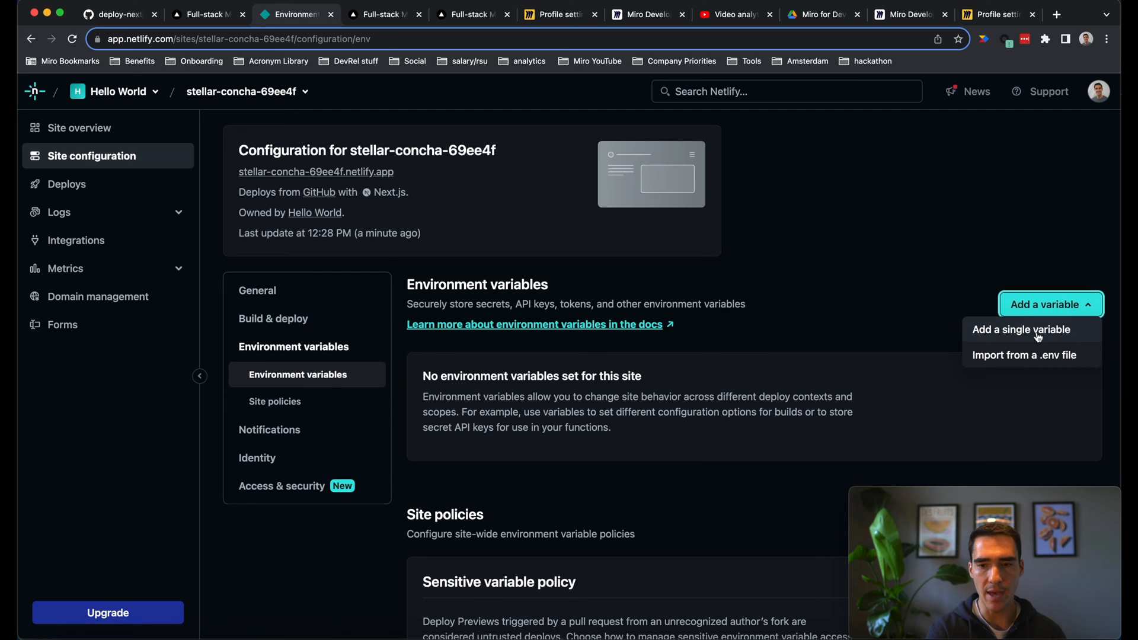
left_click(1037, 357)
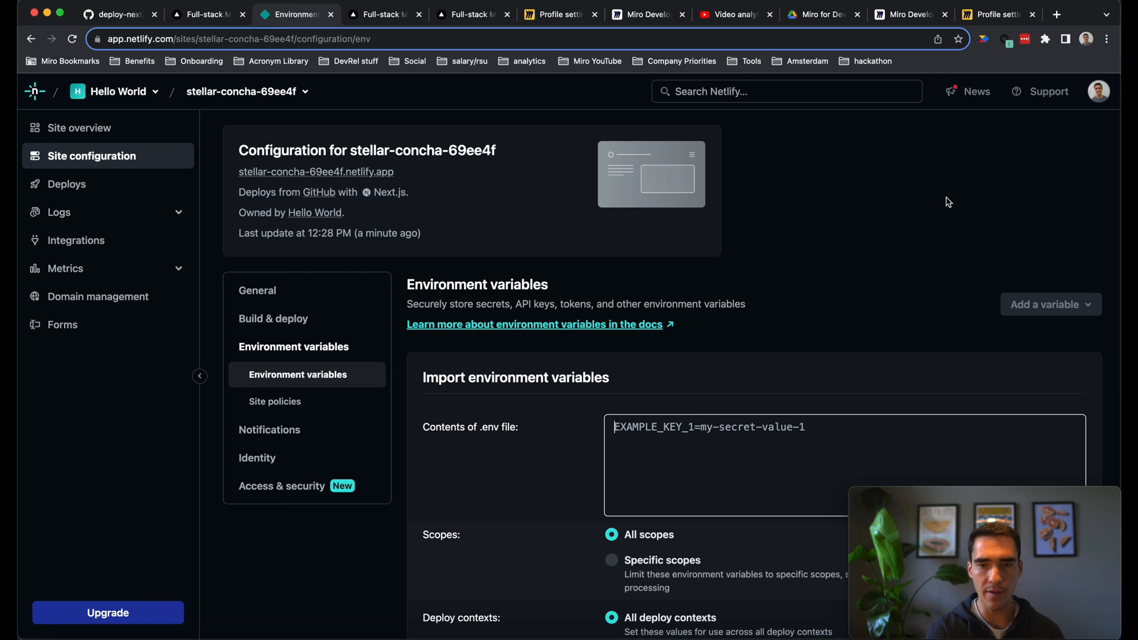
Copy the three lines of .sample.env from the deploy-nextjs-azure GitHub repository into Netlify's .env import contents.
left_click(127, 16)
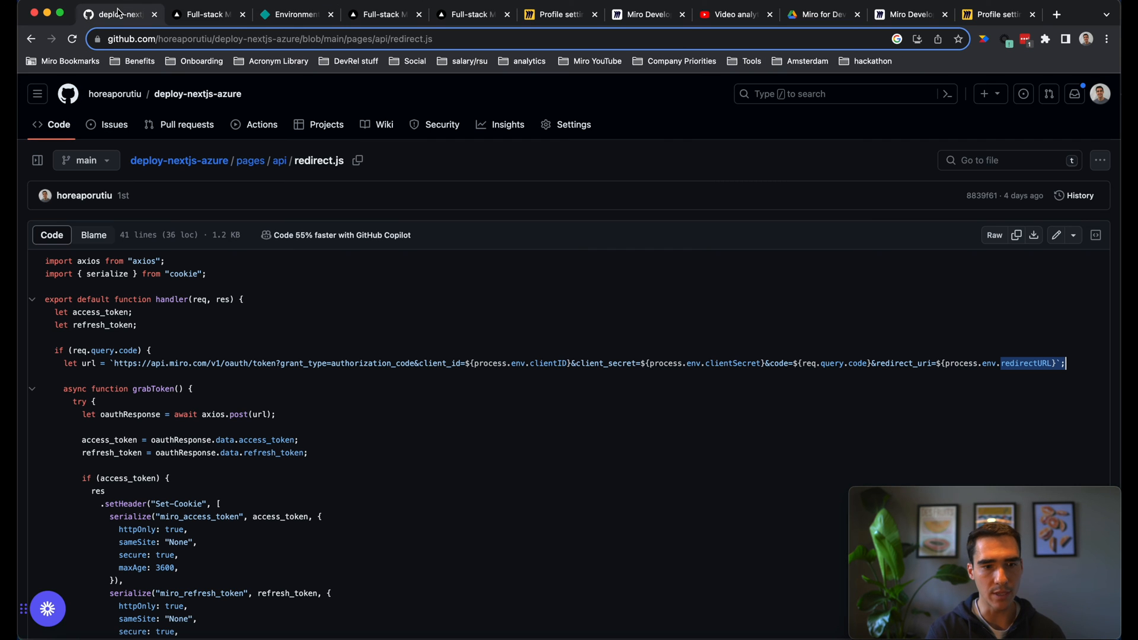
left_click(185, 168)
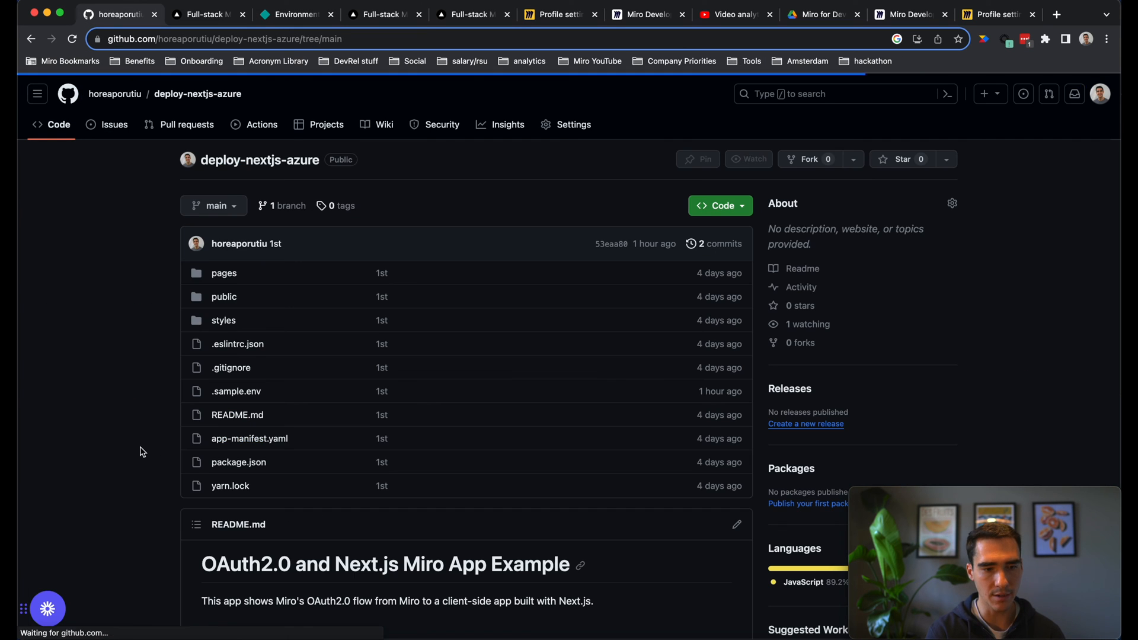
left_click(237, 391)
left_click_drag(450, 293, 39, 264)
key("super+c")
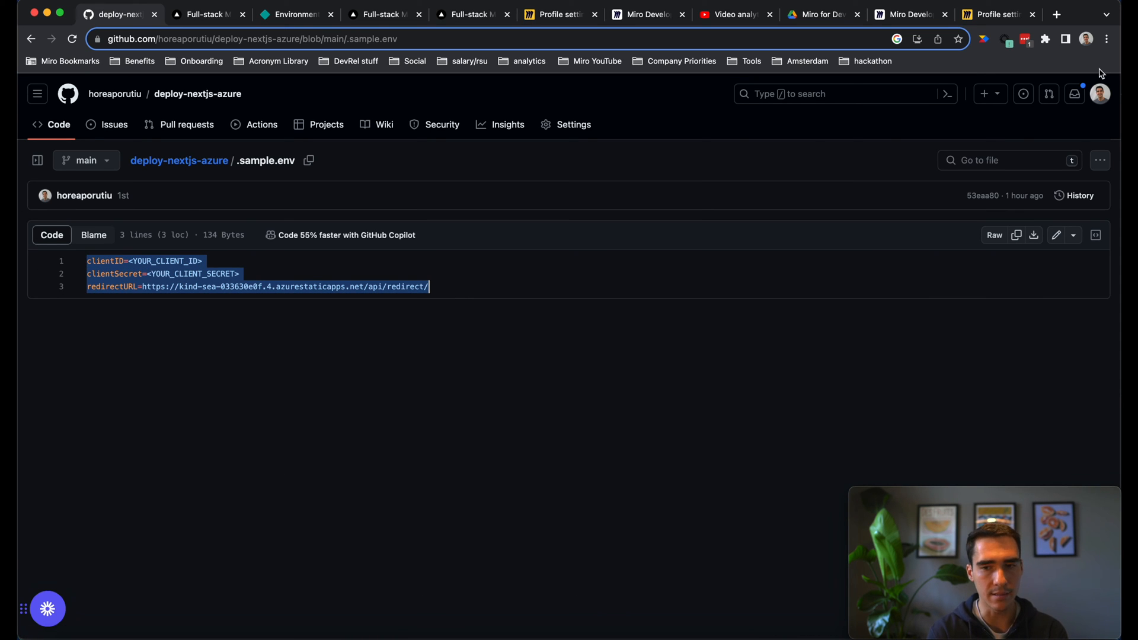
left_click(1006, 18)
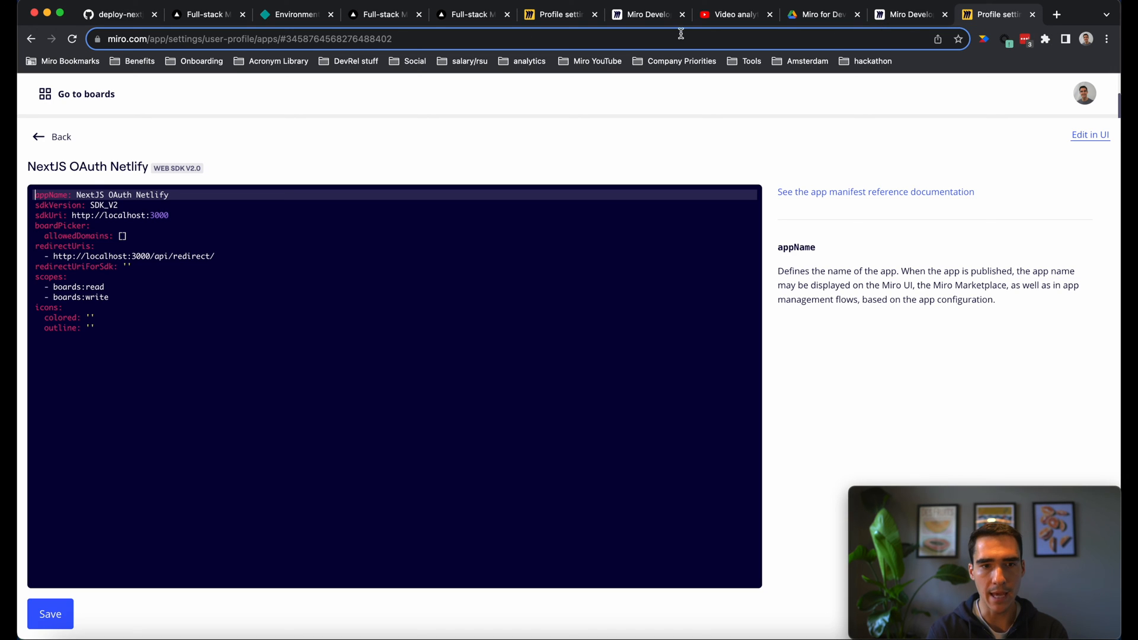
left_click(295, 24)
left_click(754, 414)
key("super+v")
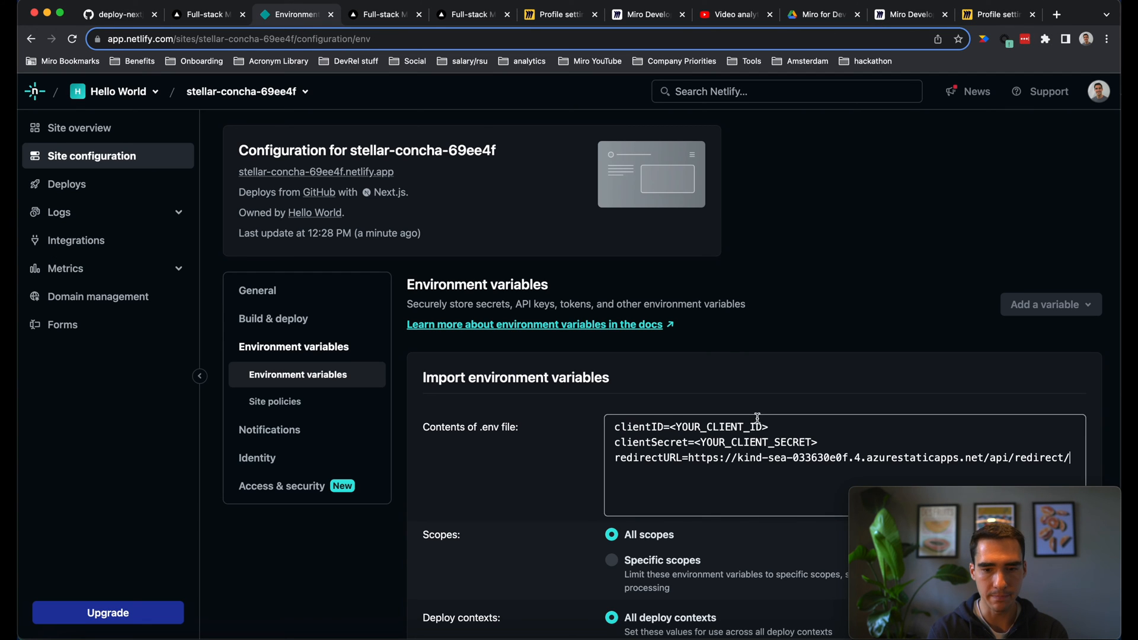
Copy the client ID from the NextJS OAuth Netlify app settings in Miro and replace the clientID placeholder in Netlify with it.
left_click(1000, 13)
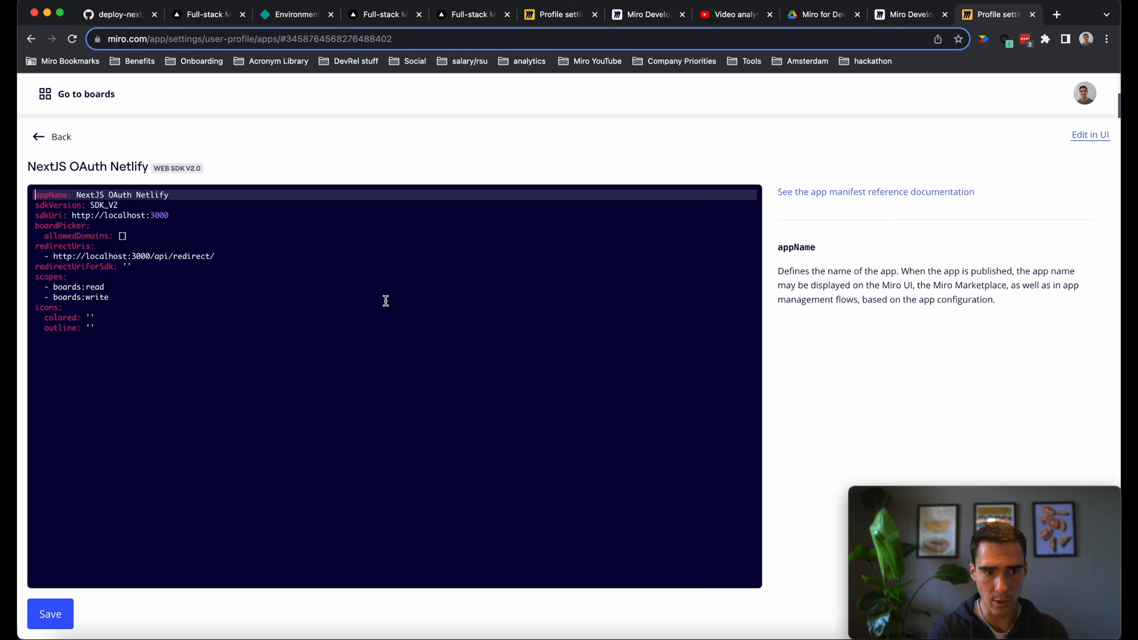
left_click(41, 148)
scroll(382, 273, "down", 7)
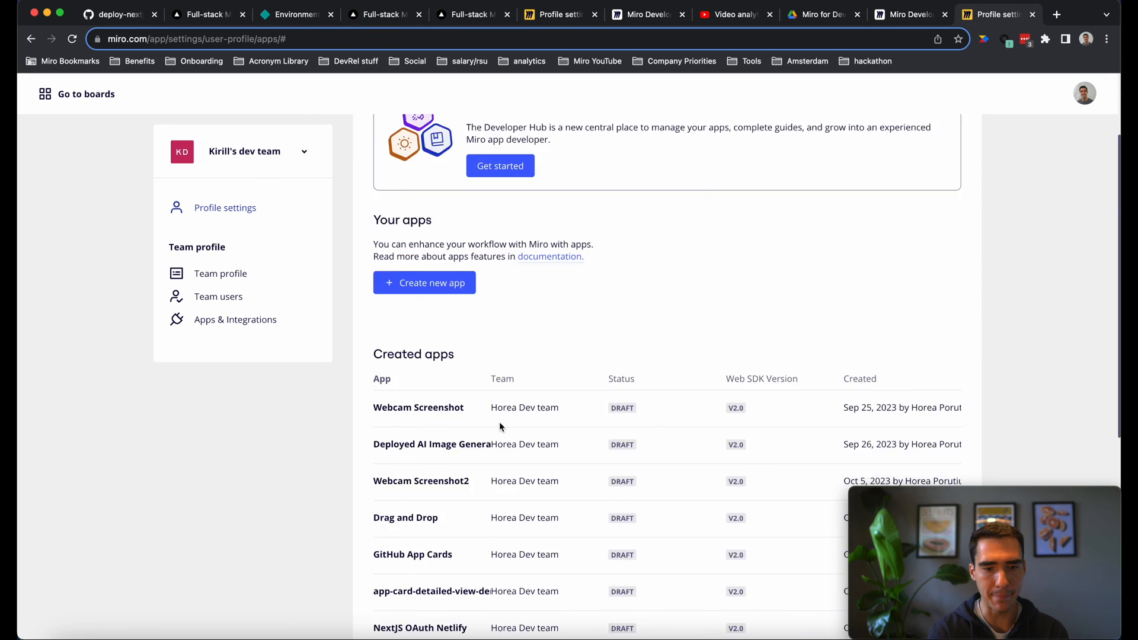
left_click(435, 384)
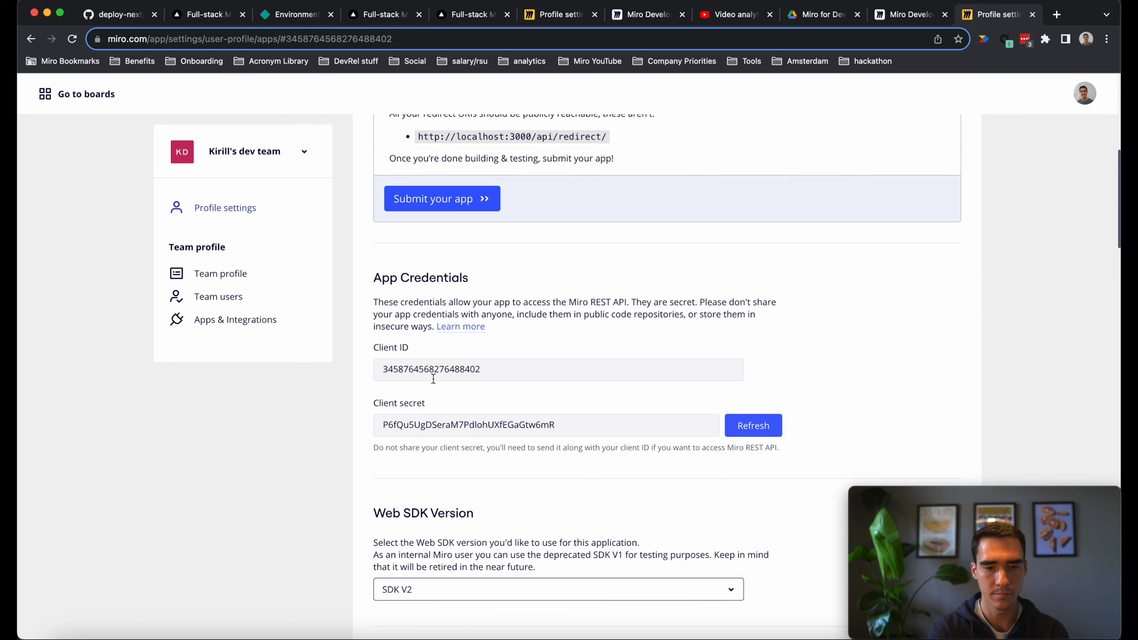
double_click(433, 378)
key("super+c")
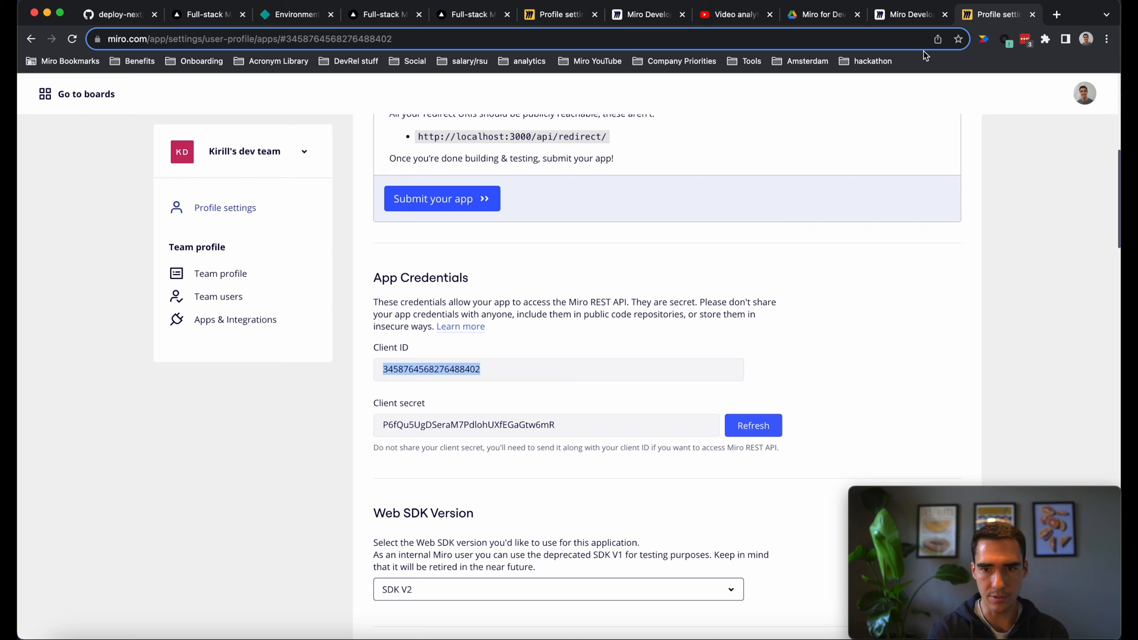
left_click(294, 14)
key("super+v")
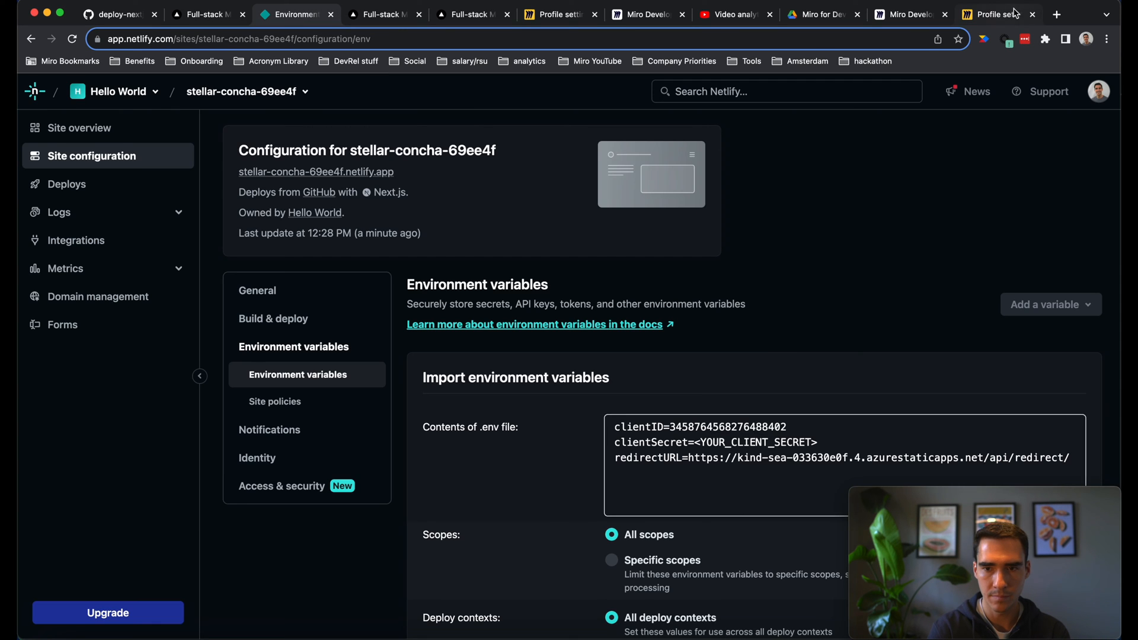
Copy the client secret from the Miro app credentials and replace the clientSecret placeholder in Netlify with it.
left_click(1002, 14)
double_click(437, 424)
key("super+c")
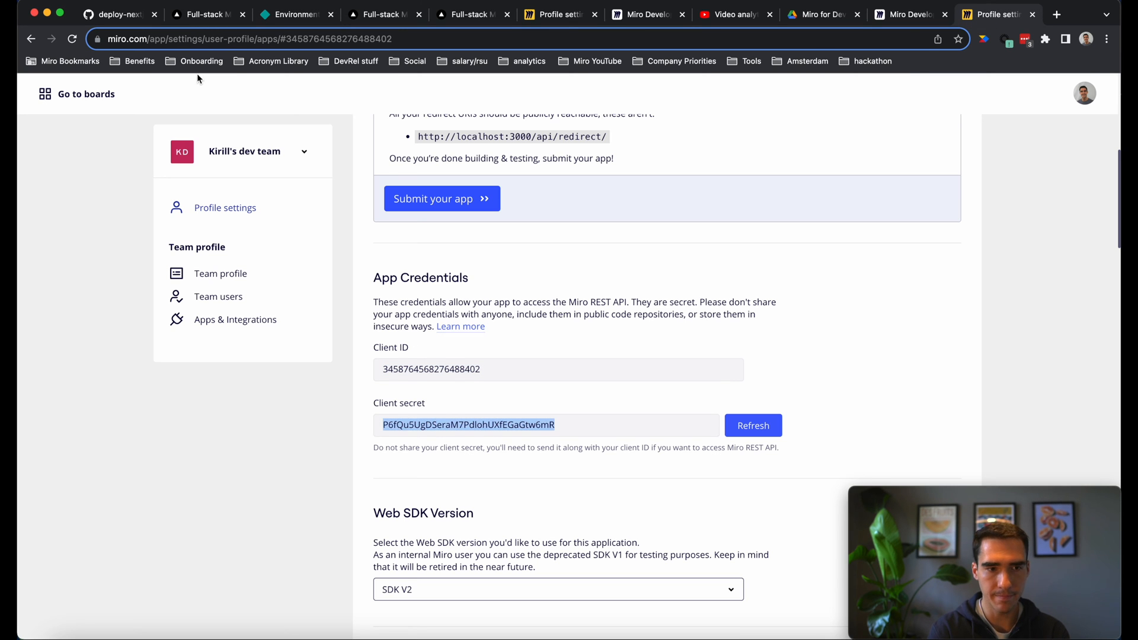
left_click(294, 14)
double_click(765, 442)
key("super+v")
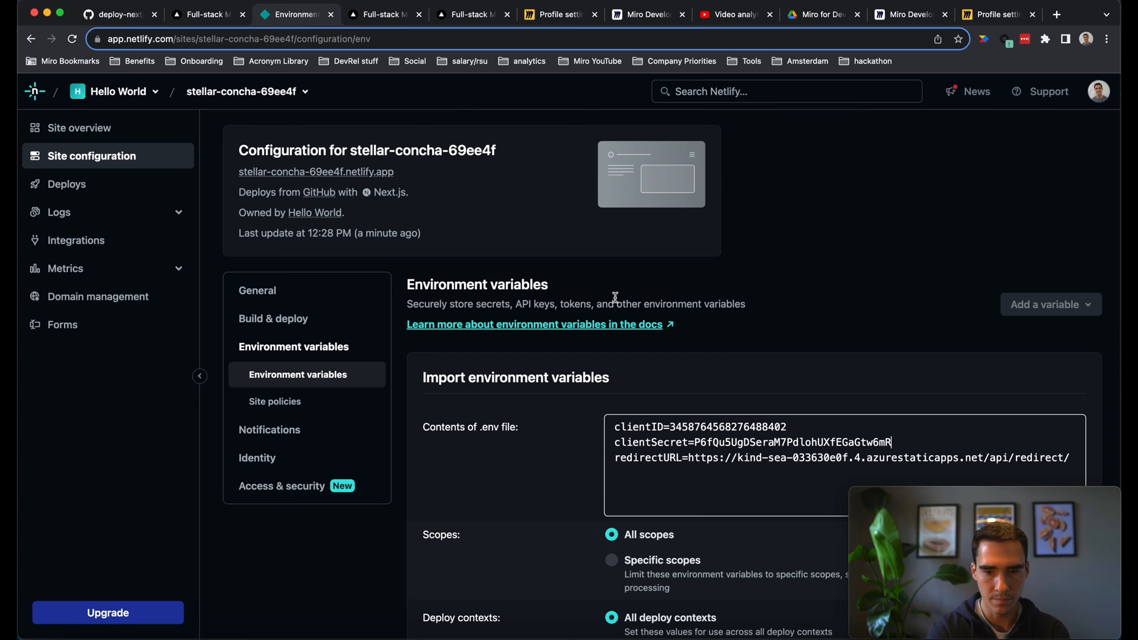
left_click_drag(403, 178, 241, 172)
key("super+c")
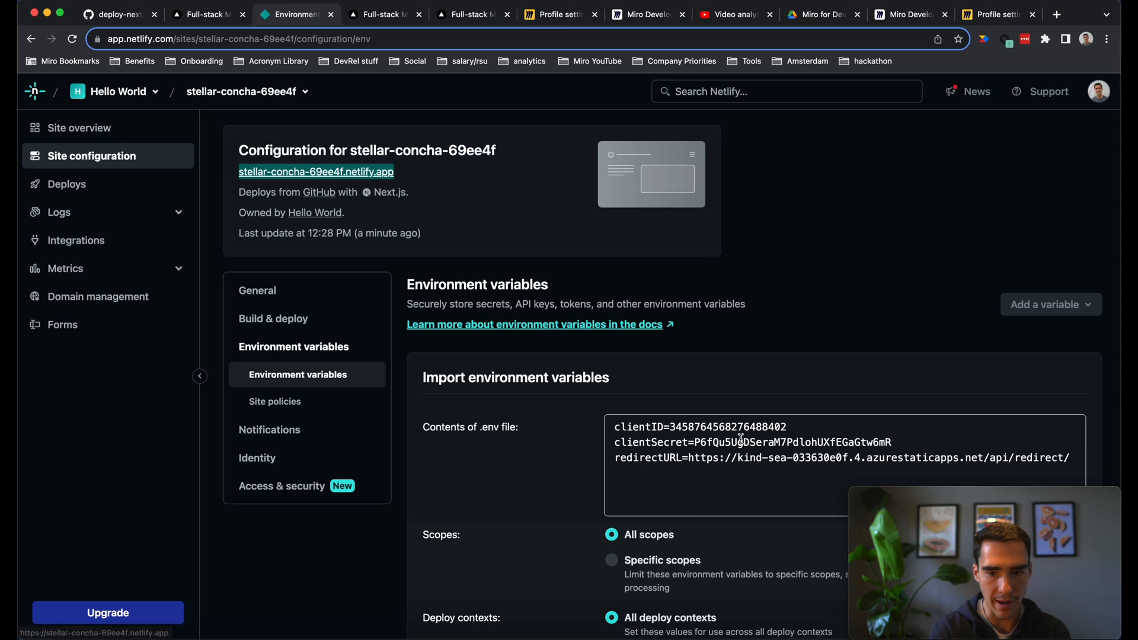
left_click(739, 449)
left_click_drag(739, 458, 976, 457)
key("super+v")
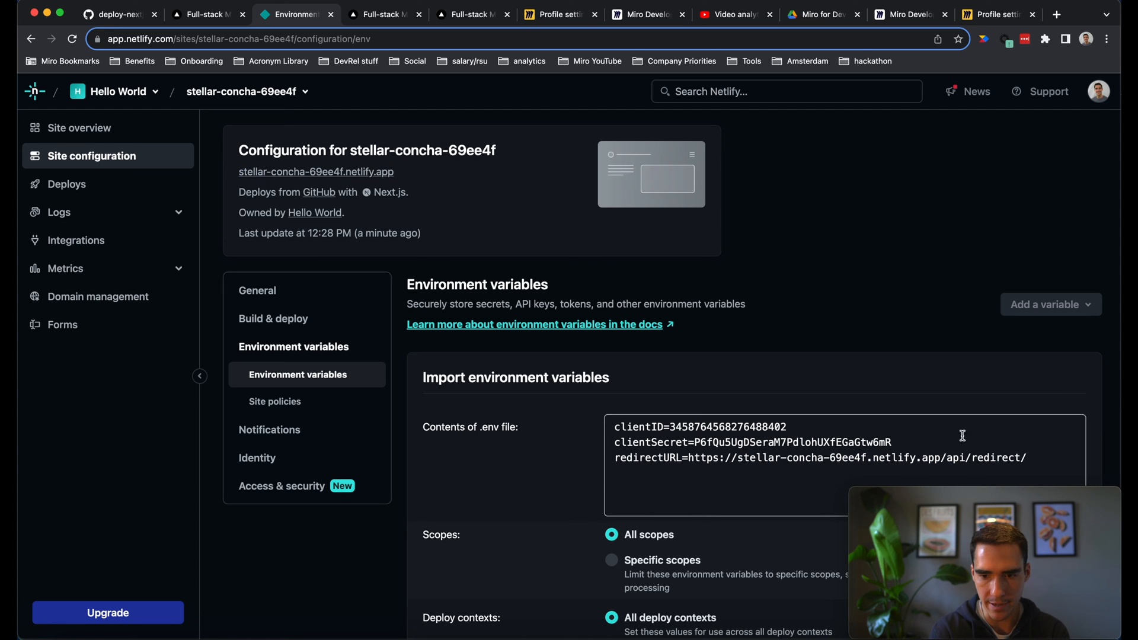
scroll(981, 335, "down", 3)
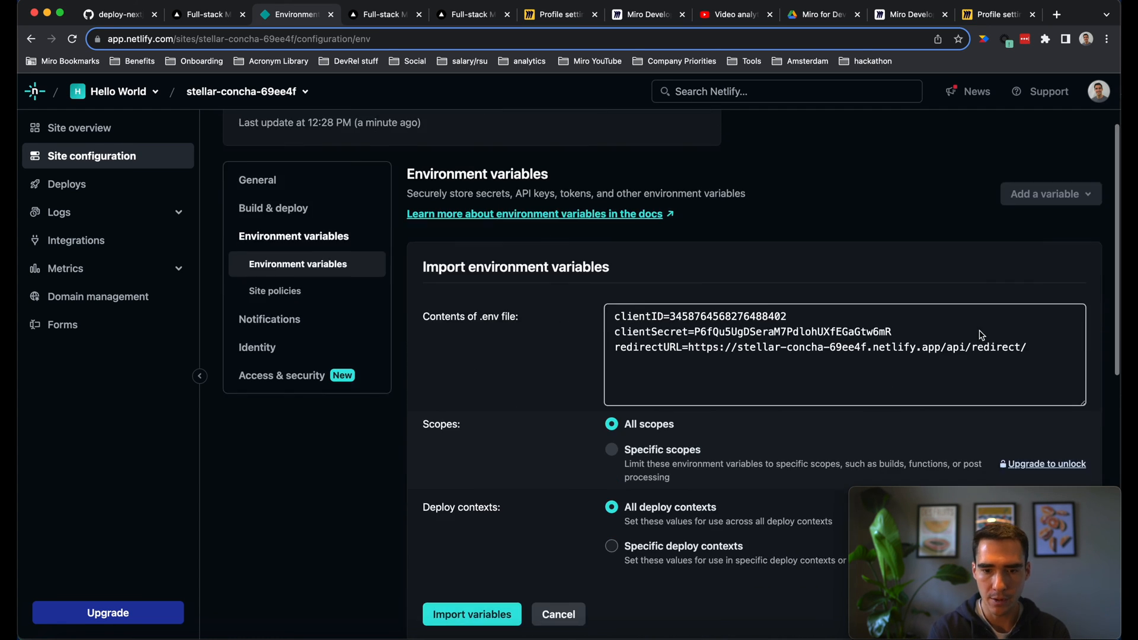
left_click(466, 616)
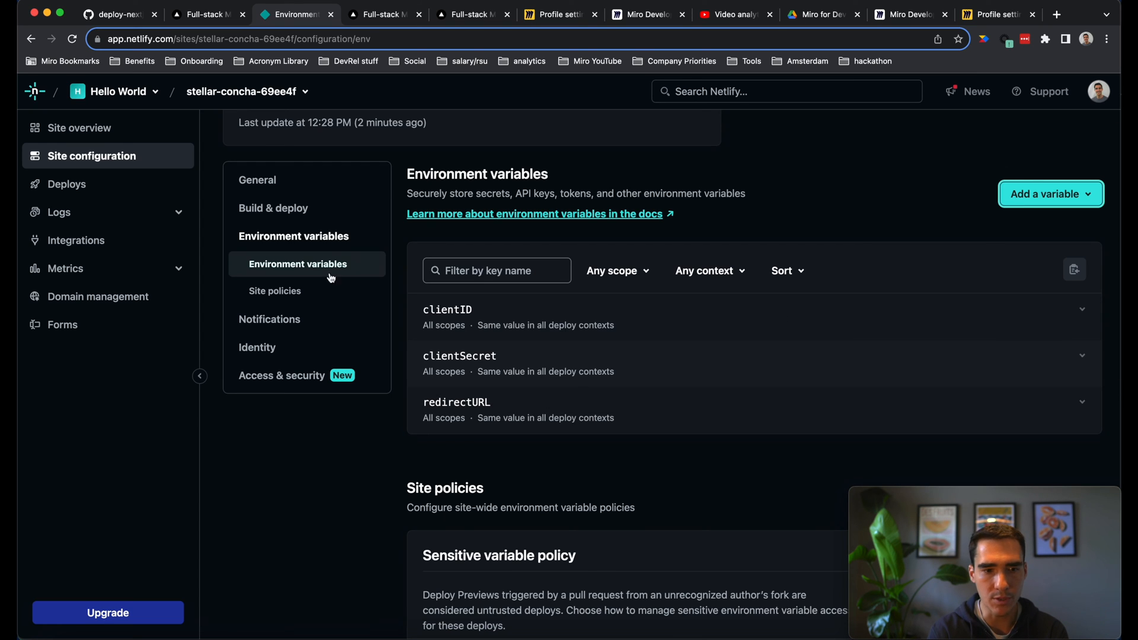
Trigger a new production deploy of the stellar-concha-69ee4f site.
scroll(358, 144, "up", 3)
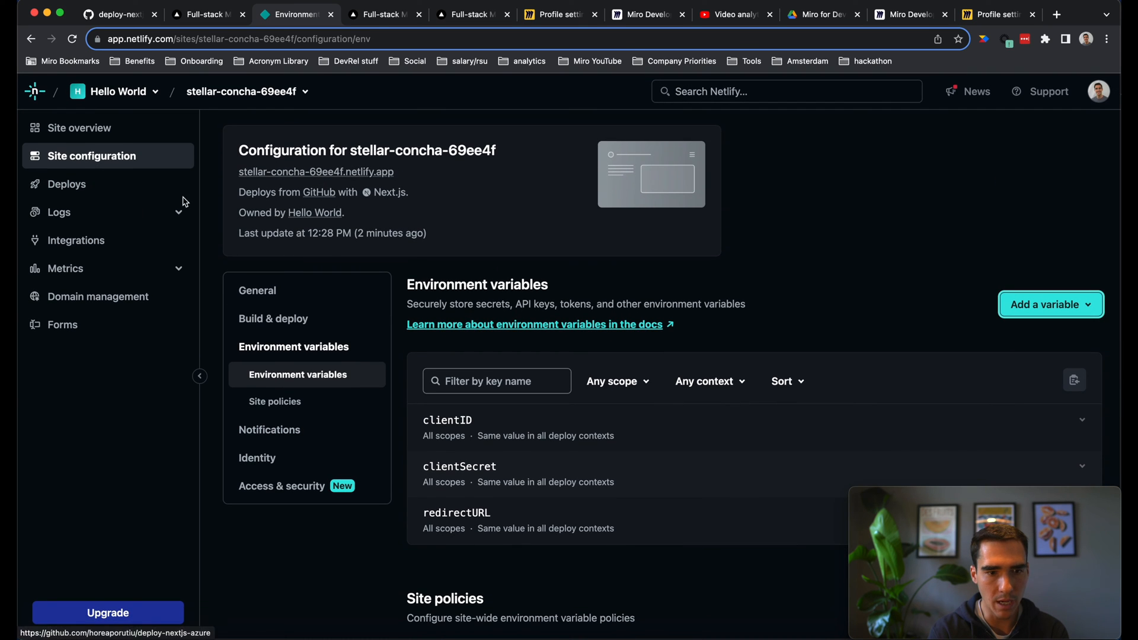
left_click(95, 195)
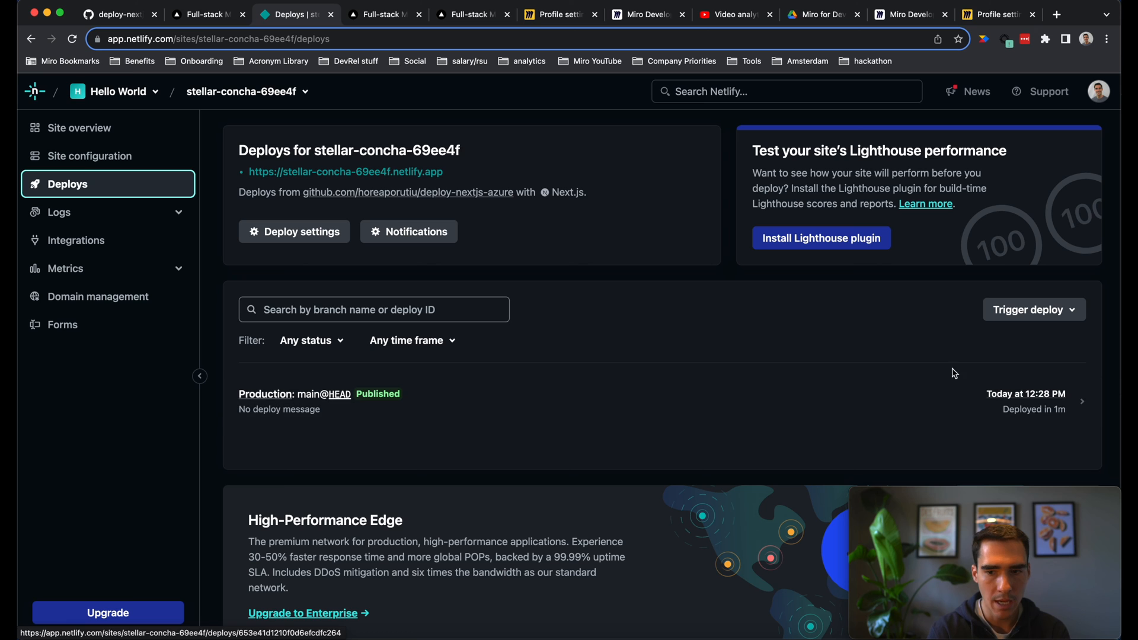
left_click(1018, 323)
left_click(985, 339)
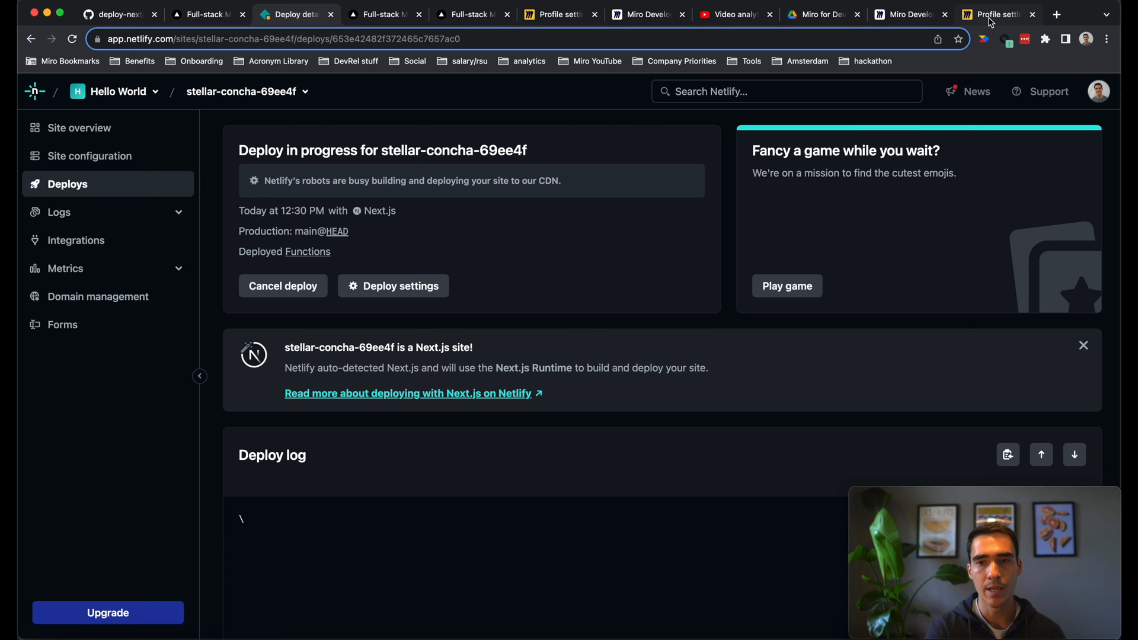
scroll(584, 439, "up", 4)
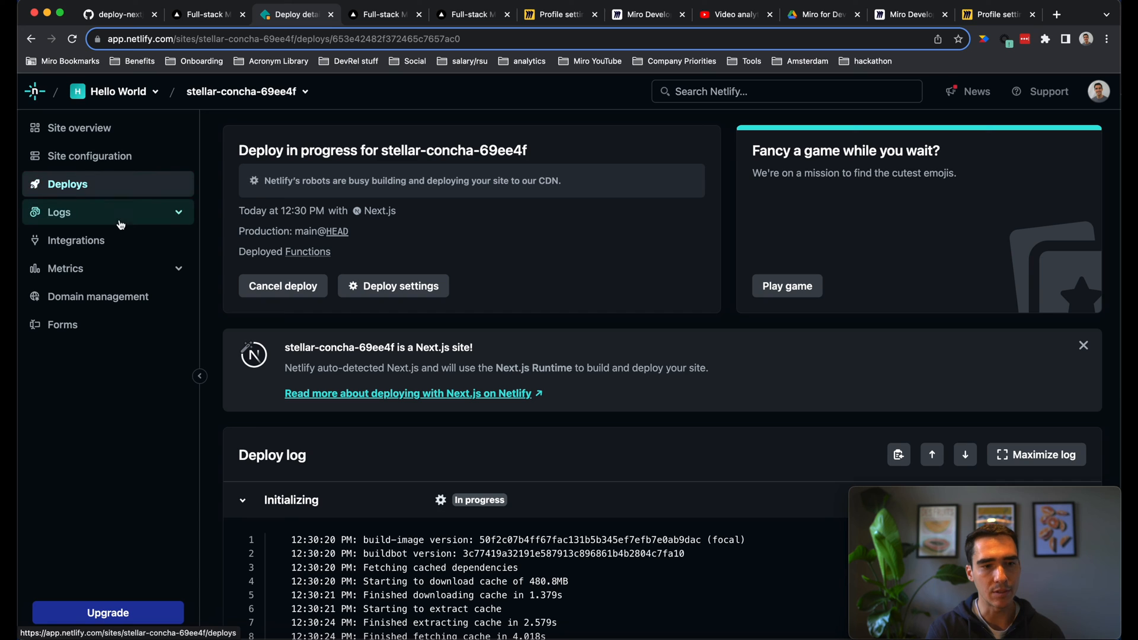
left_click(89, 185)
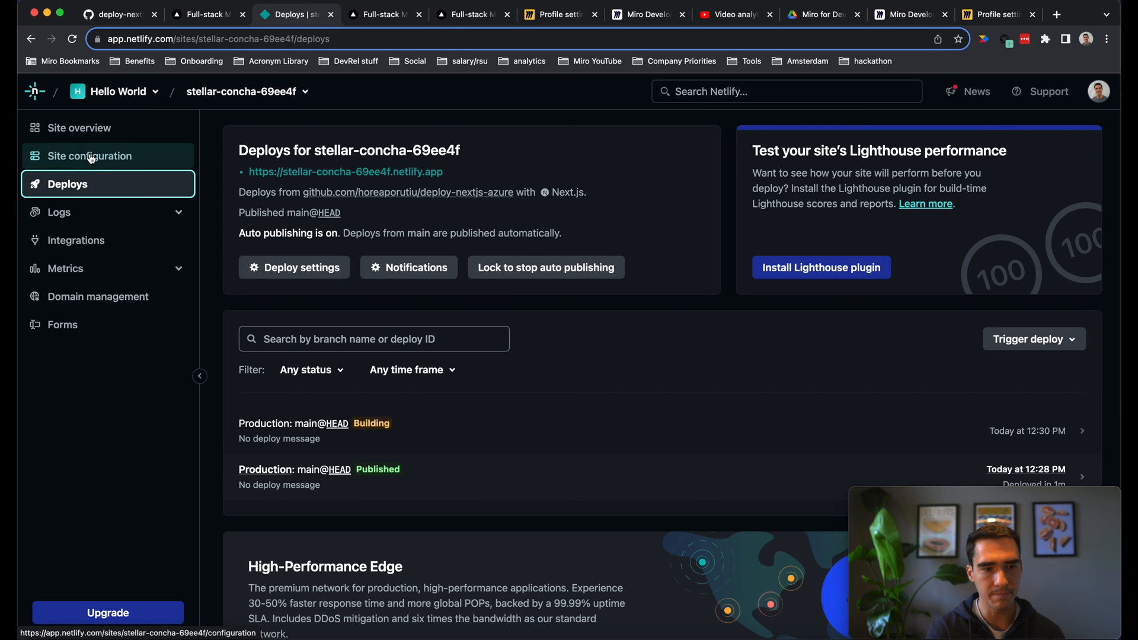
left_click_drag(454, 173, 250, 169)
key("super+c")
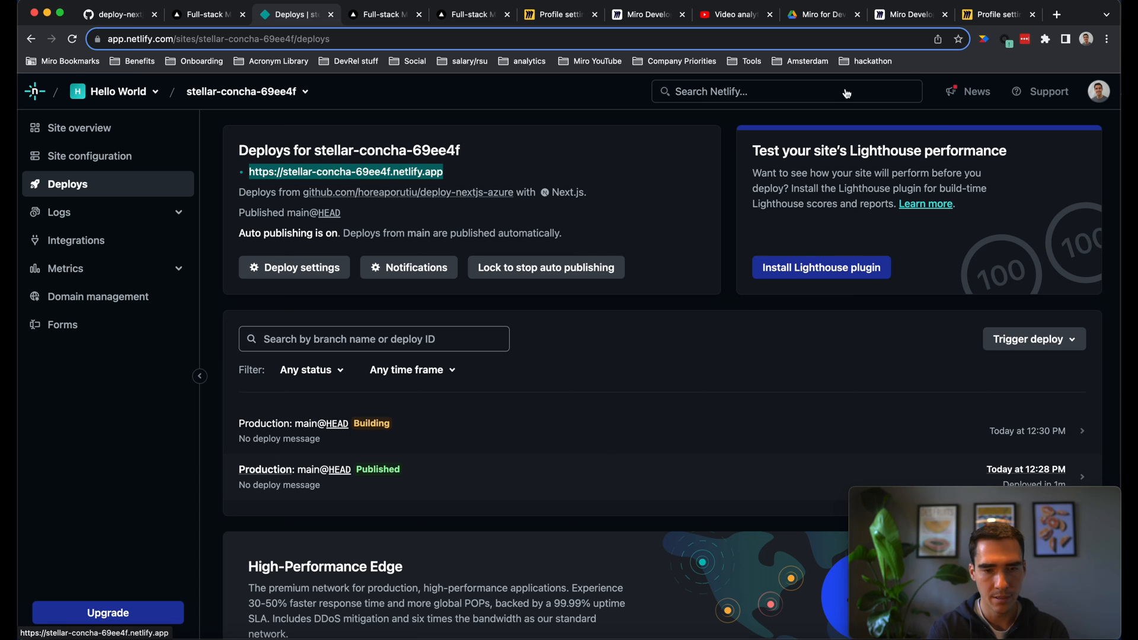
left_click(1001, 18)
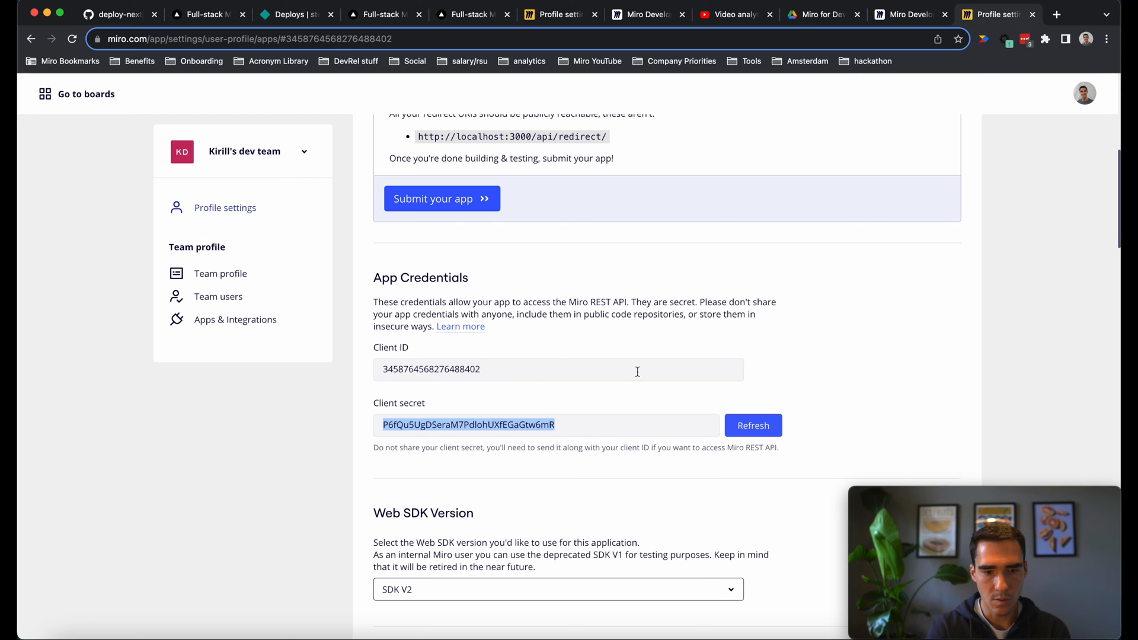
scroll(638, 371, "up", 10)
left_click(929, 204)
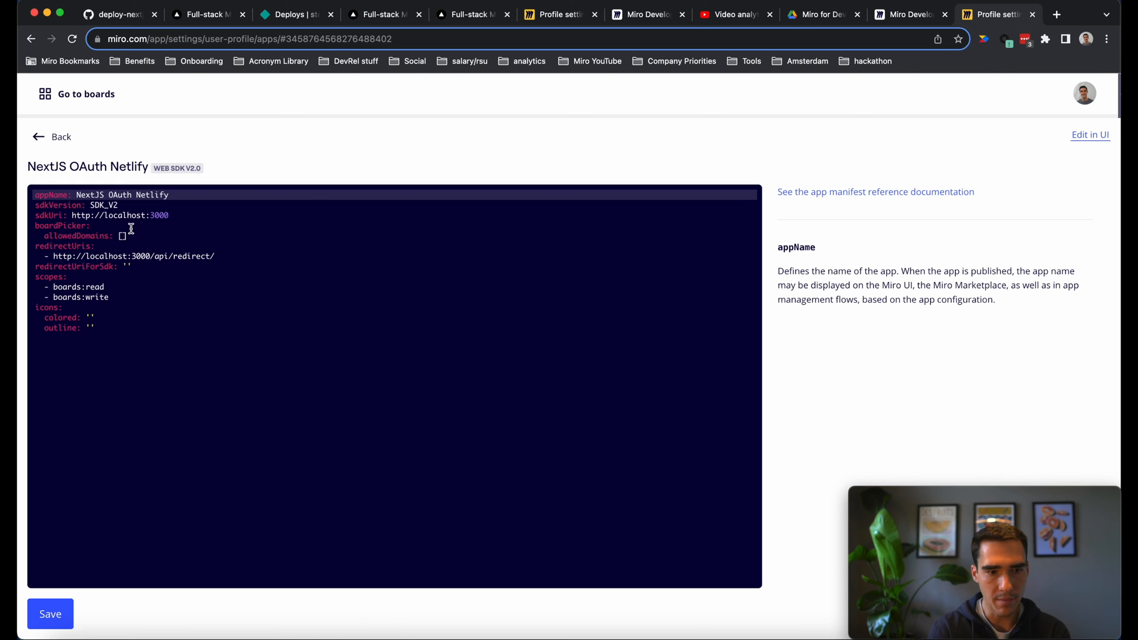
left_click(178, 215)
key("super+v")
left_click(53, 257)
left_click_drag(160, 257, 150, 257)
key("super+v")
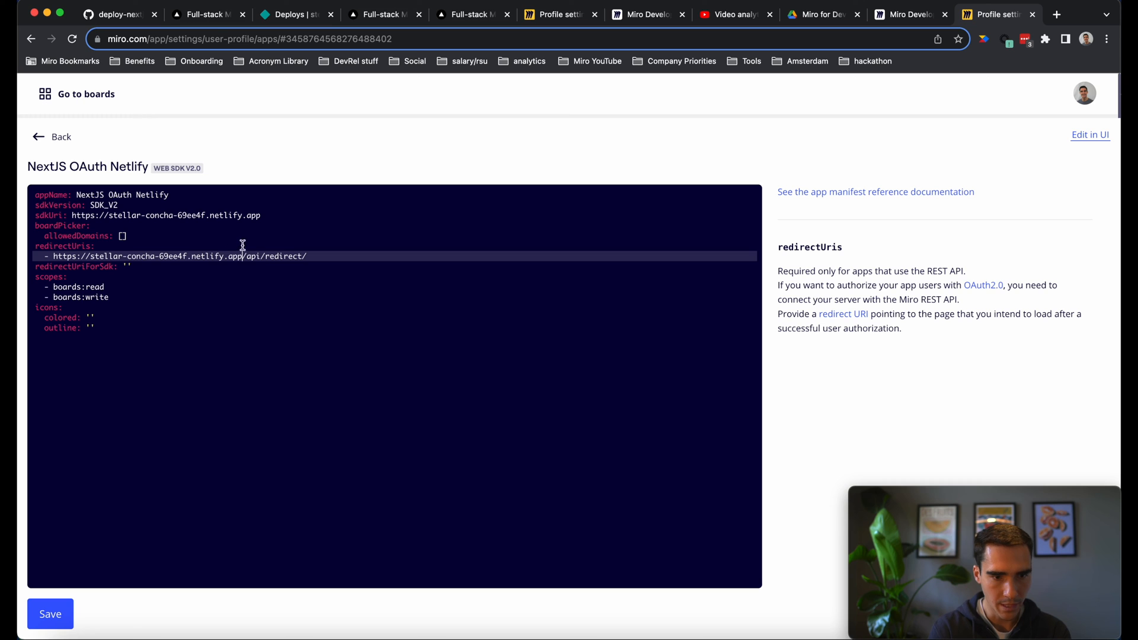
left_click(314, 256)
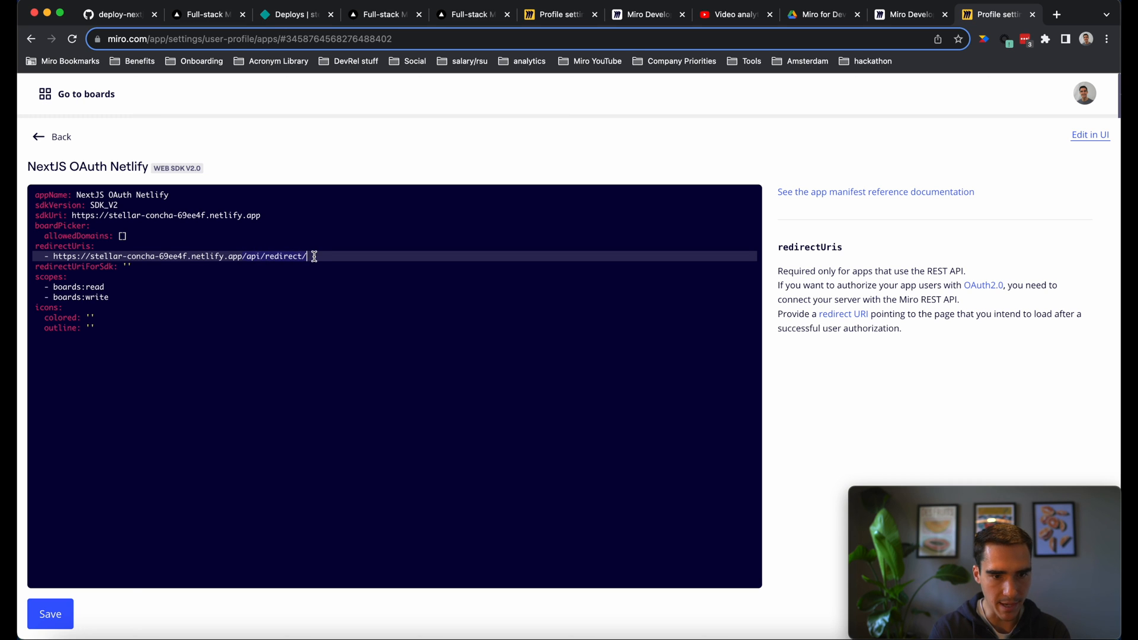
left_click(50, 614)
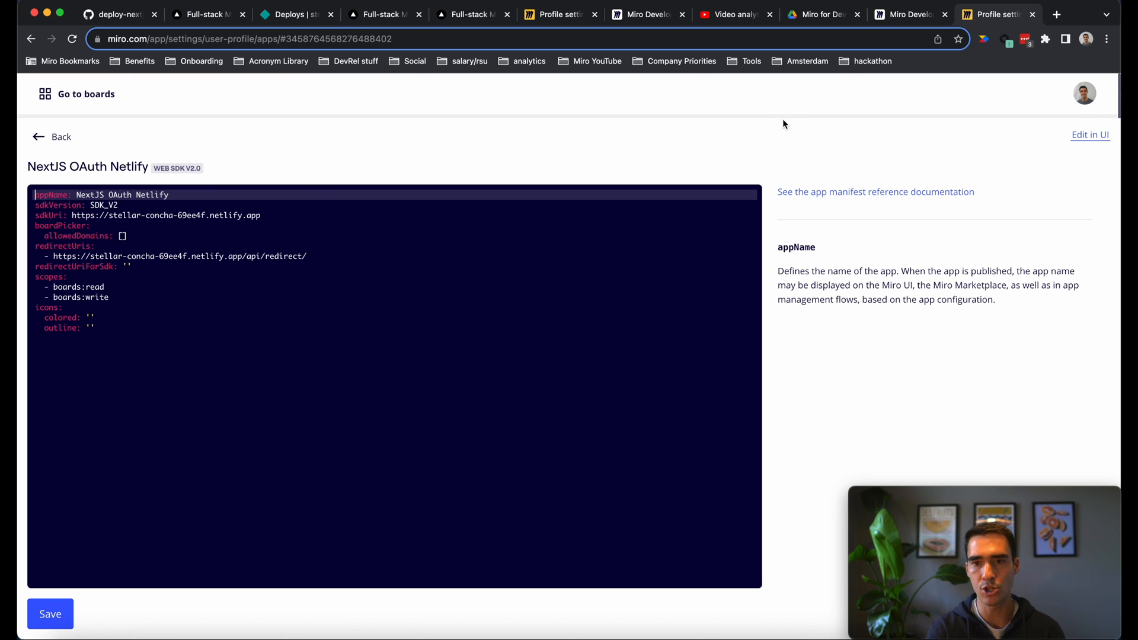
Switch to Netlify, open the deployed site in a new browser page and start its Miro authorization.
left_click(284, 17)
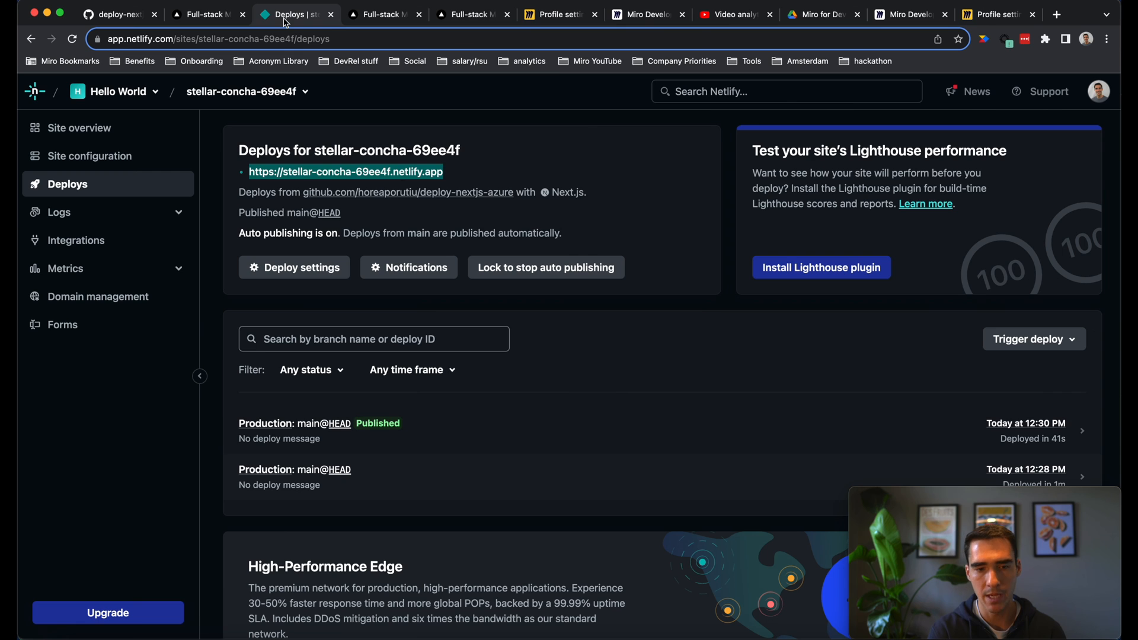
right_click(422, 174)
left_click(422, 174)
left_click(569, 114)
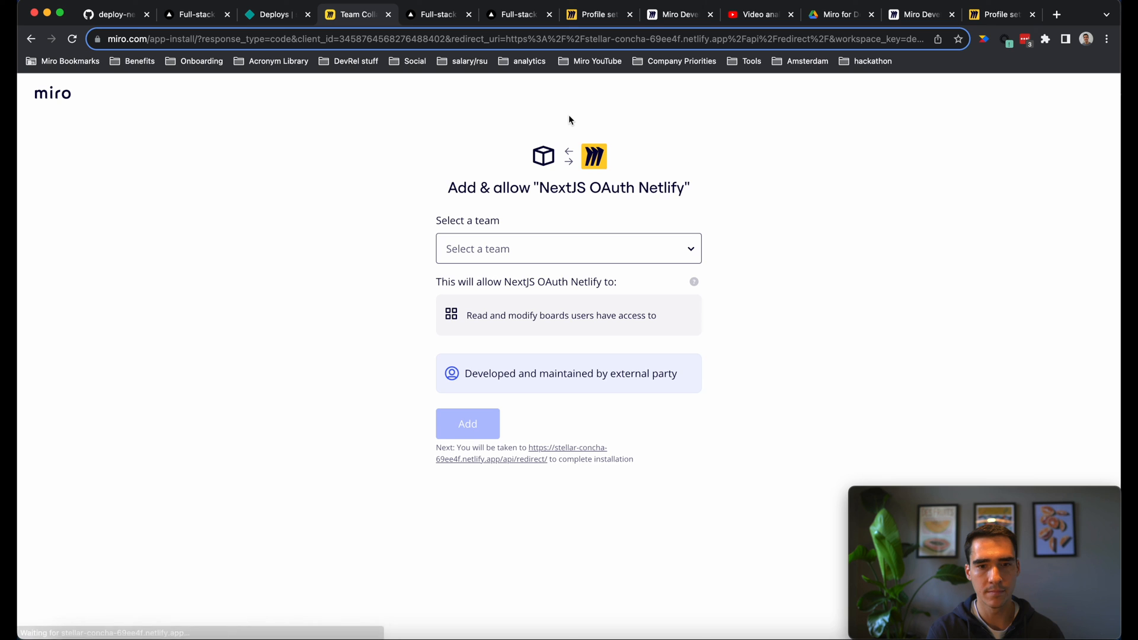
Select the developer's Dev team for NextJS OAuth Netlify and add the app to it.
left_click(688, 254)
left_click(562, 281)
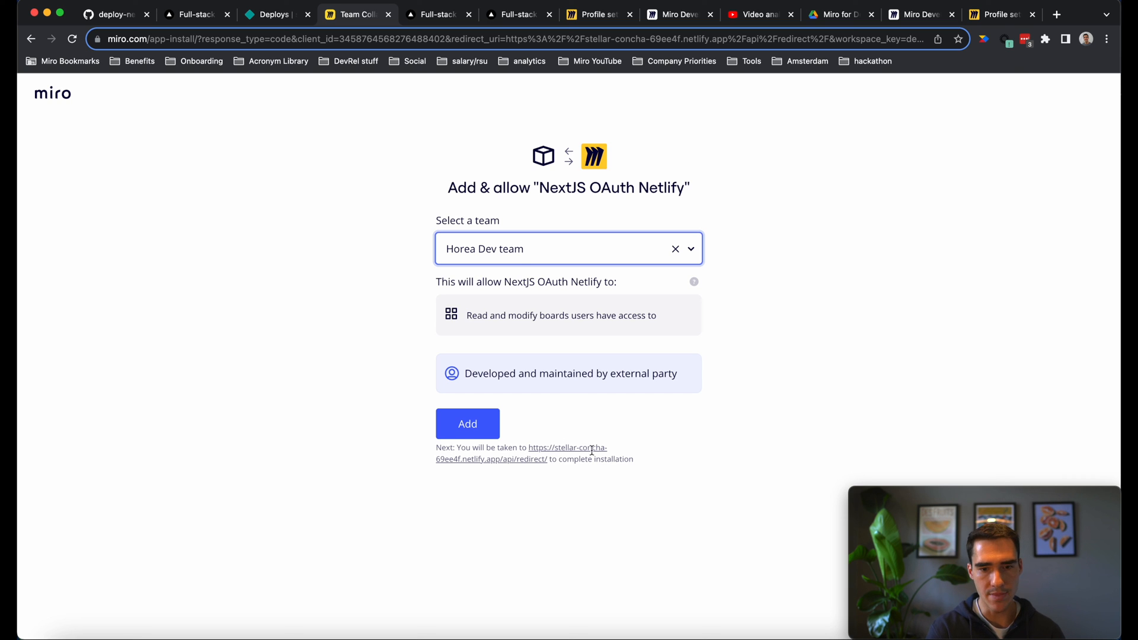
left_click(468, 427)
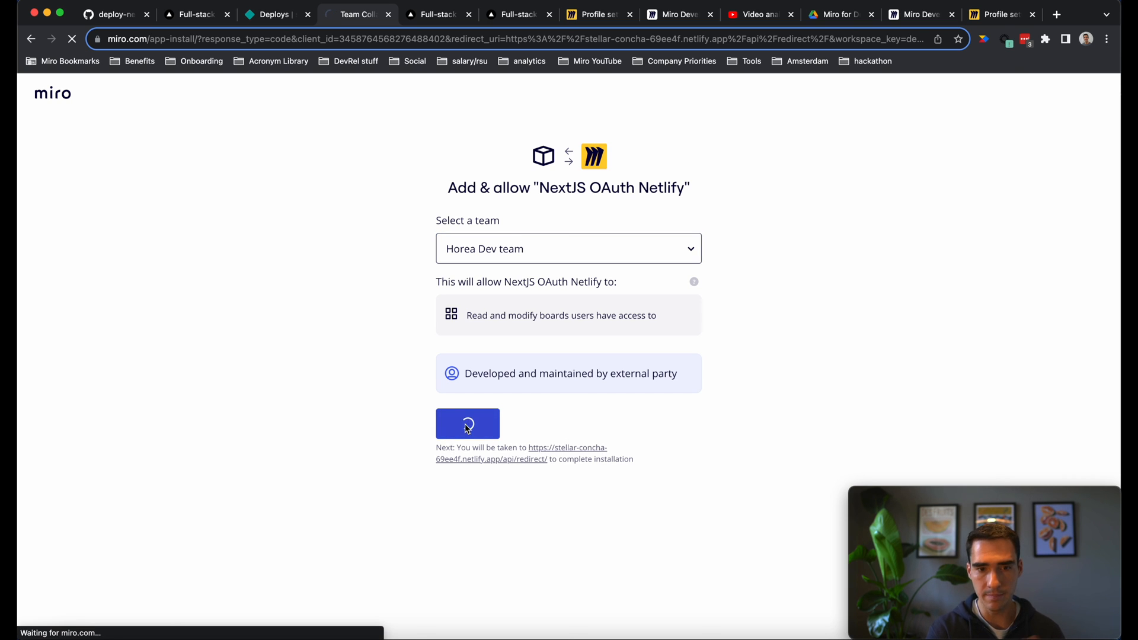